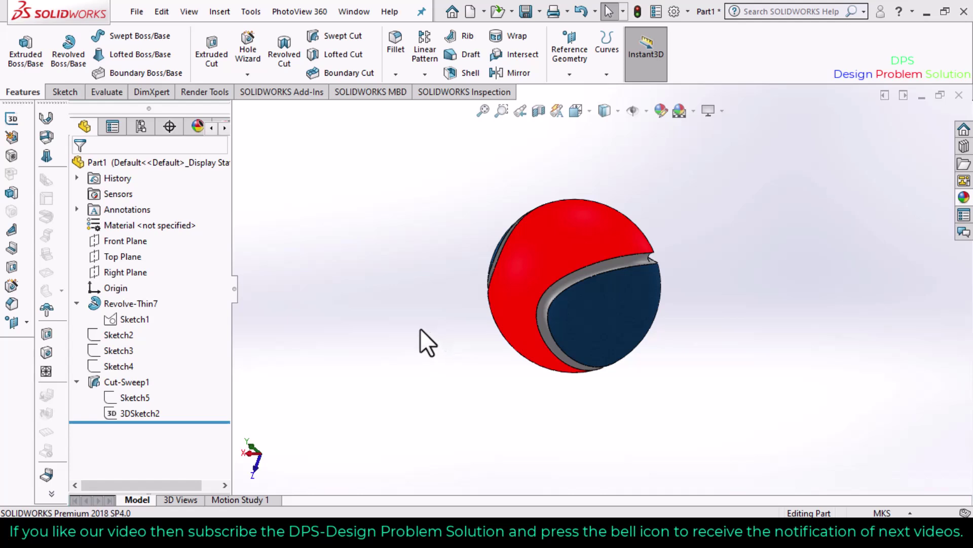
Orbit the finished tennis ball to inspect it from all sides, including its blue face.
middle_click_drag(419, 339, 523, 327)
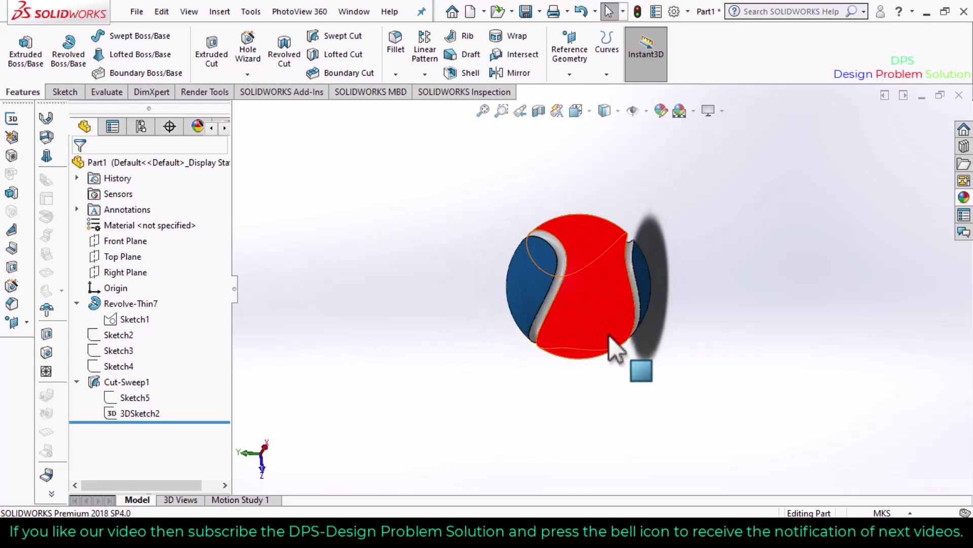
middle_click_drag(707, 310, 633, 213)
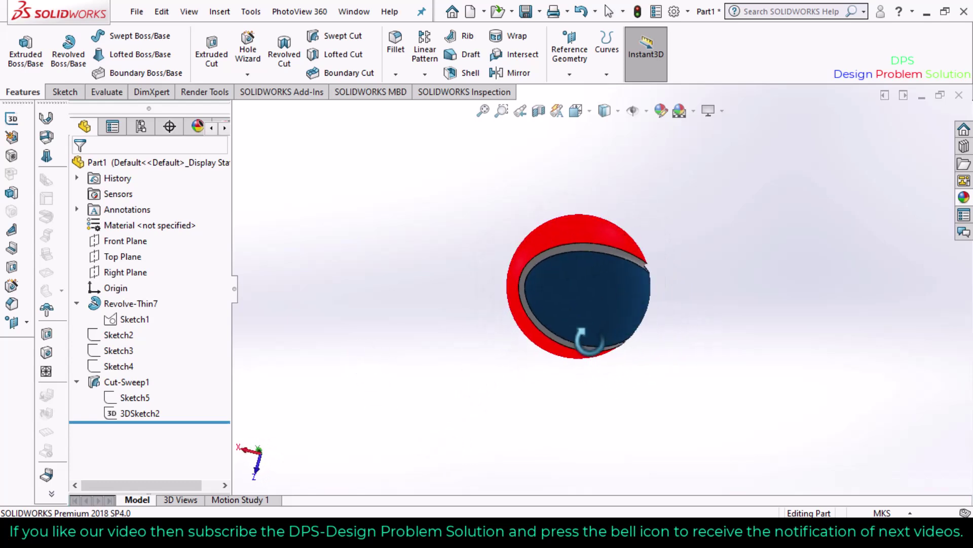
Create a new Part document (Part4) and open Sketch1 on its Front Plane.
left_click(474, 7)
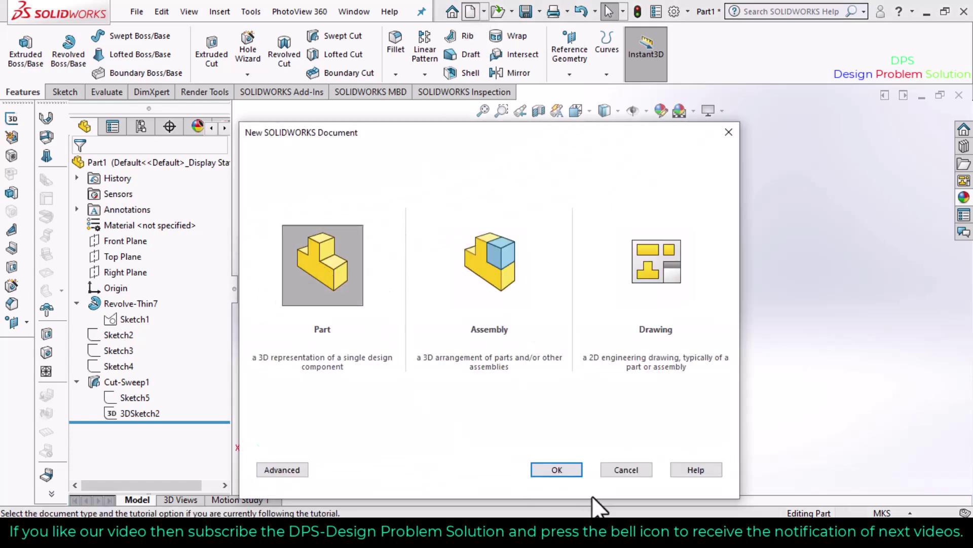
left_click(557, 469)
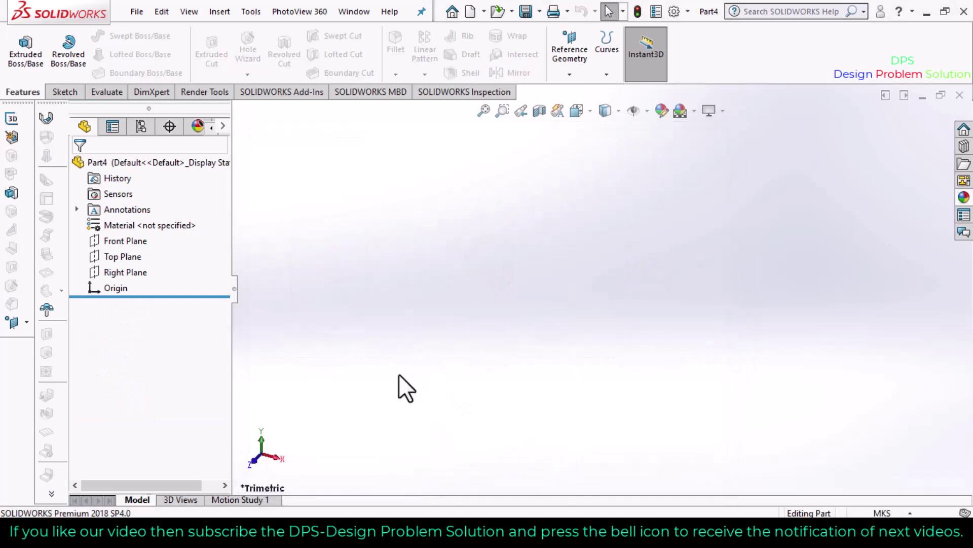
left_click(133, 239)
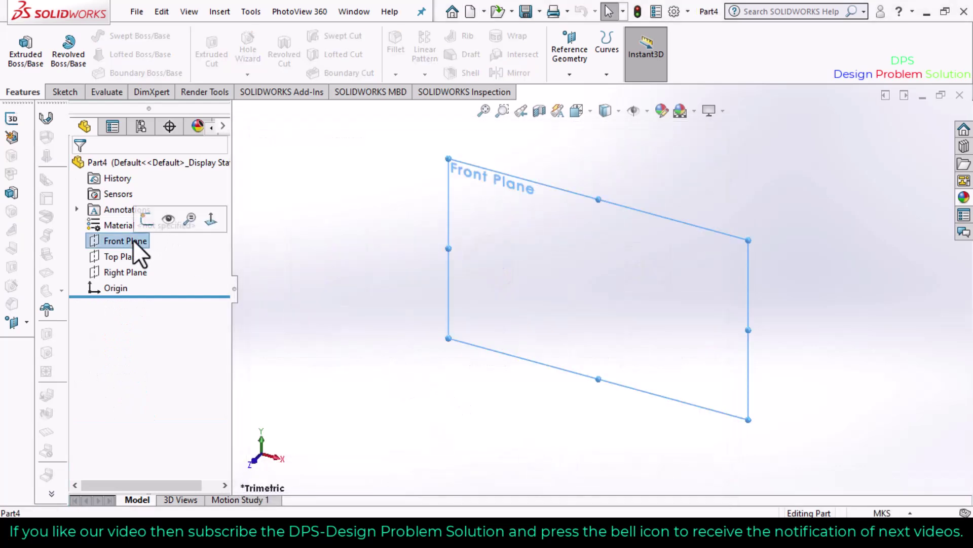
left_click(74, 90)
left_click(20, 42)
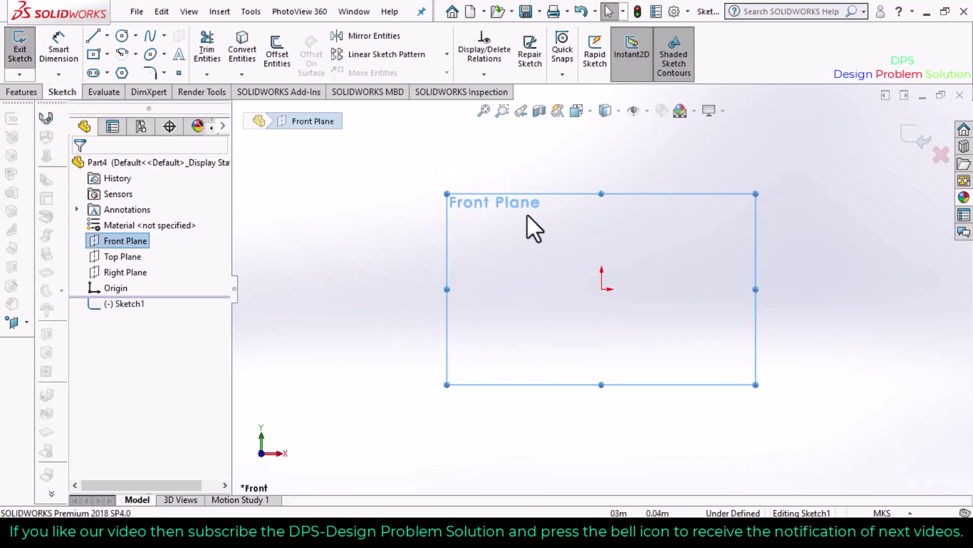
Draw a horizontal midpoint line centred on the origin and dimension it to 72.
left_click(101, 34)
left_click(107, 33)
left_click(115, 89)
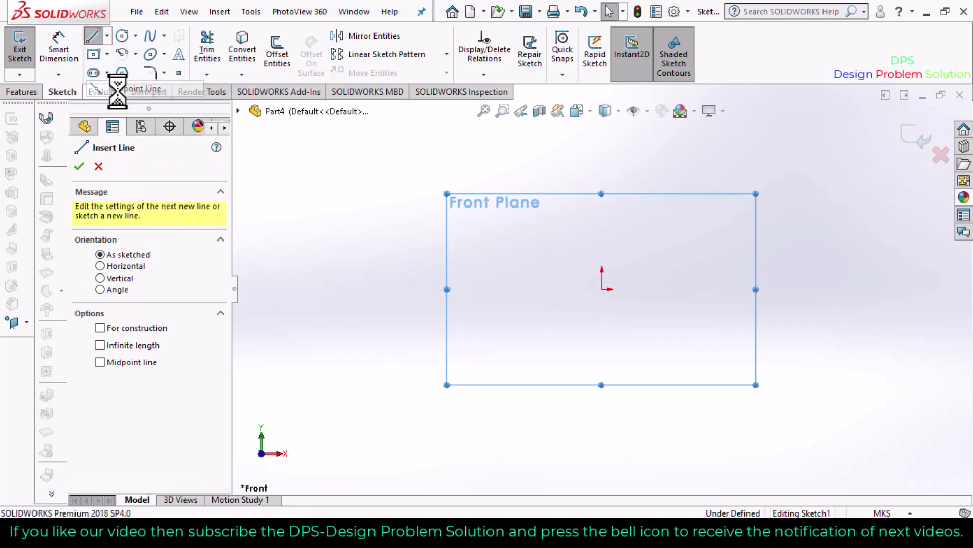
left_click(602, 289)
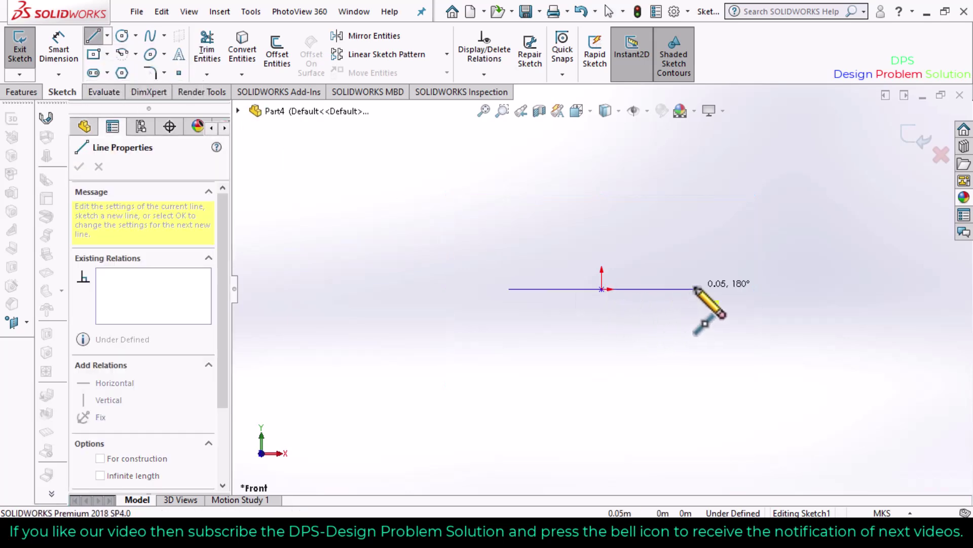
left_click(695, 289)
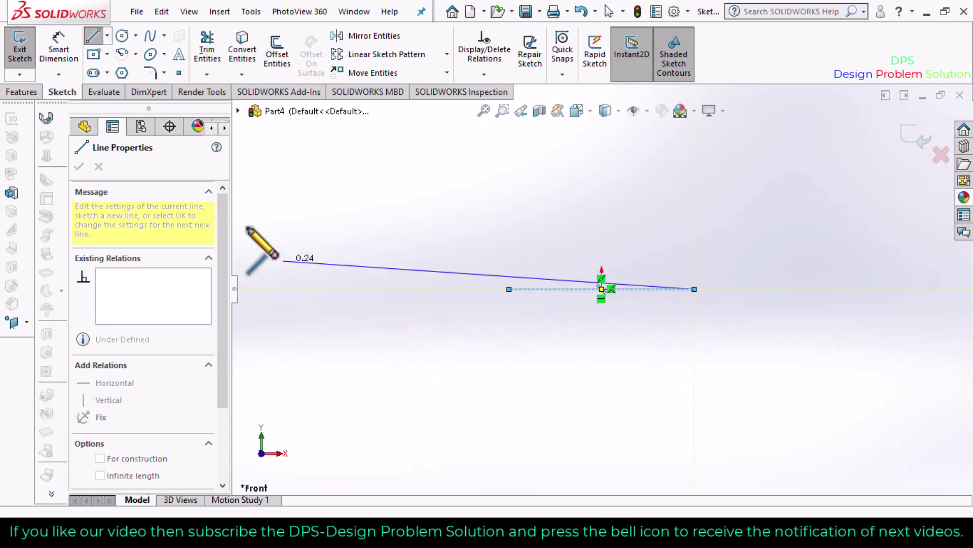
left_click(68, 64)
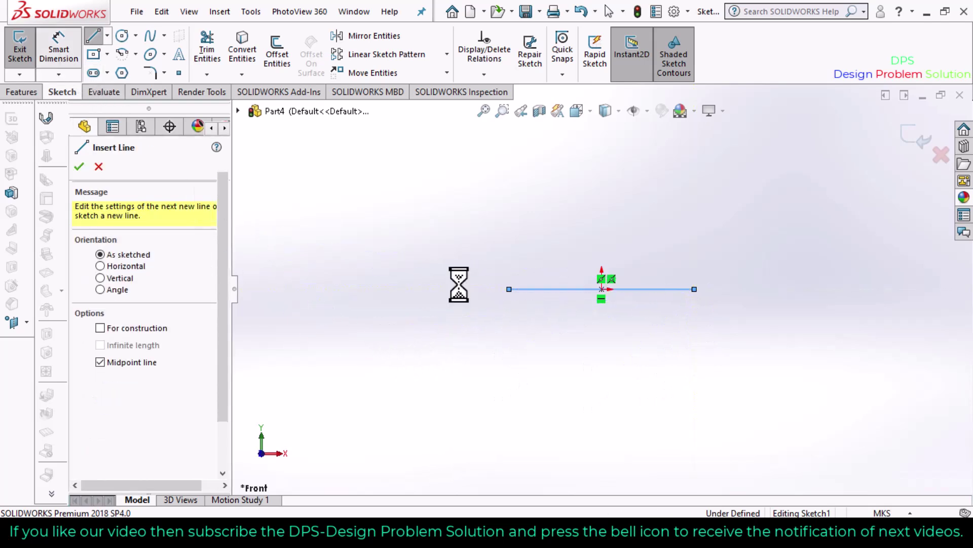
left_click(649, 290)
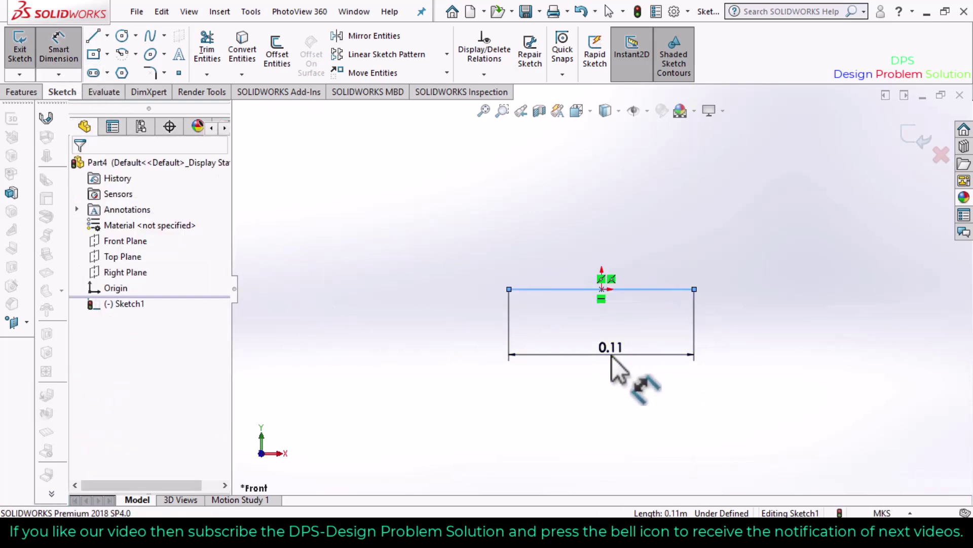
left_click(611, 354)
type("7")
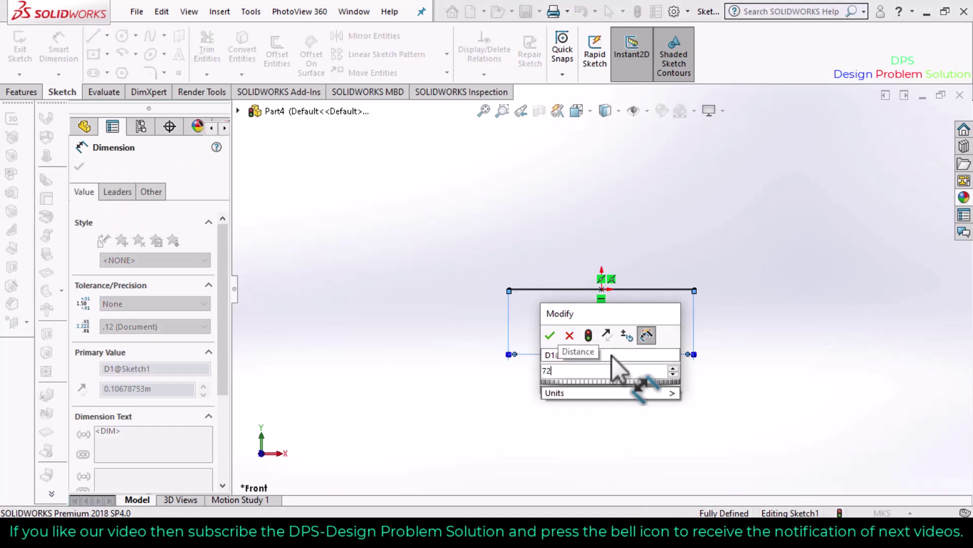
type("2")
key("Return")
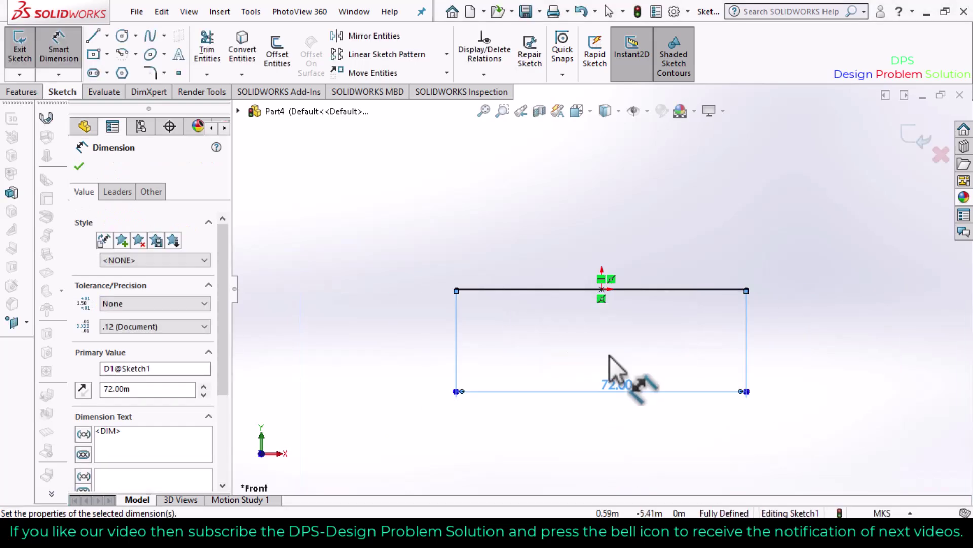
Add a centerpoint arc from the line's midpoint spanning 180° below, closing the semicircle.
left_click(135, 54)
left_click(135, 69)
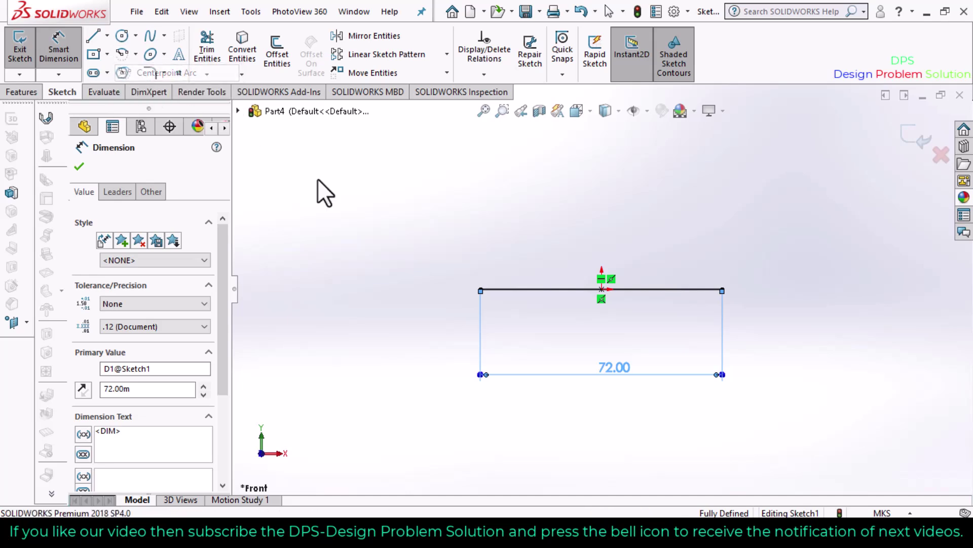
left_click(602, 289)
left_click(723, 289)
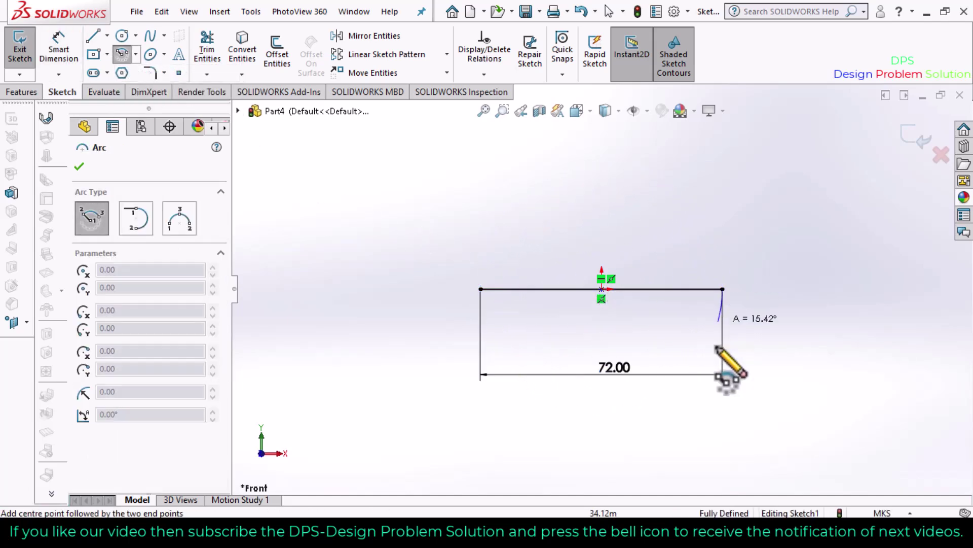
left_click(482, 289)
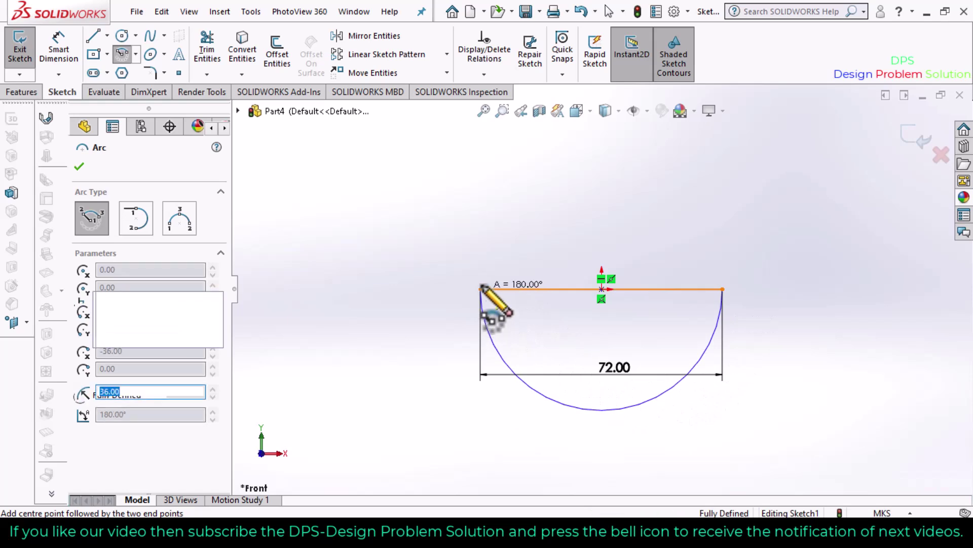
Exit the sketch and revolve the half-disc region about the straight line Line1.
left_click(913, 139)
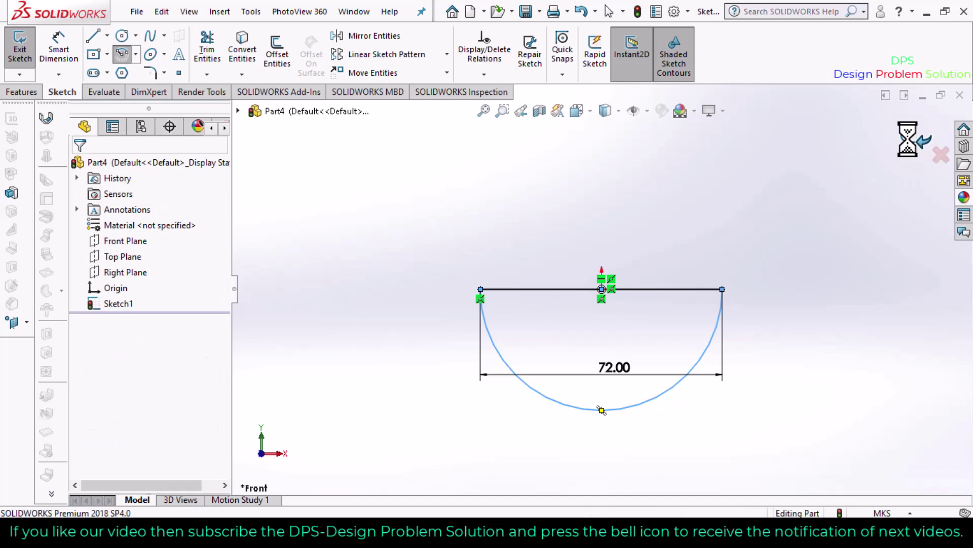
left_click(32, 90)
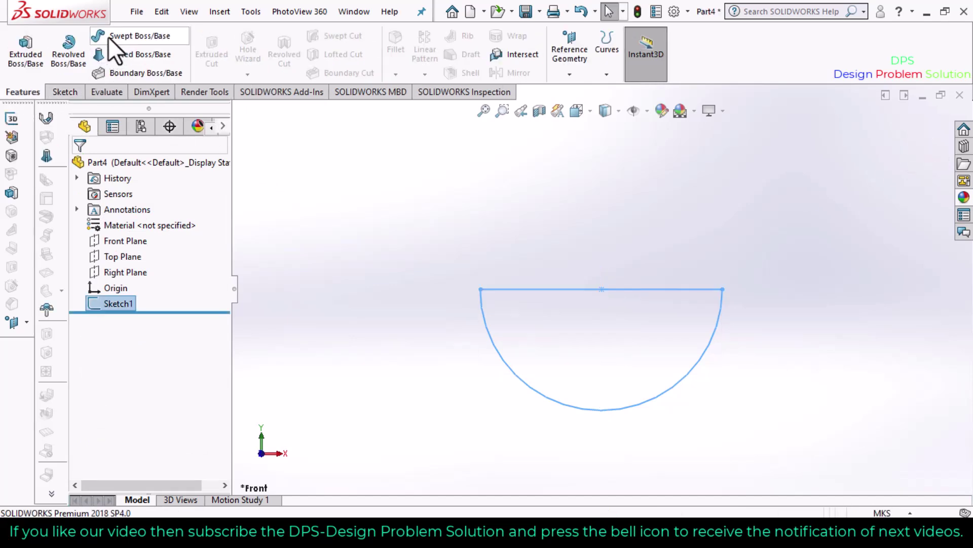
left_click(71, 47)
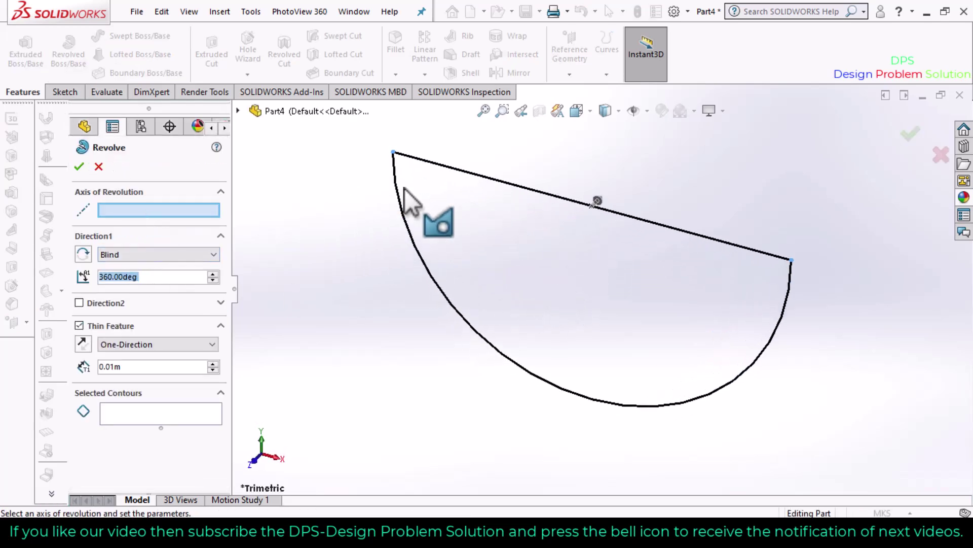
left_click(448, 169)
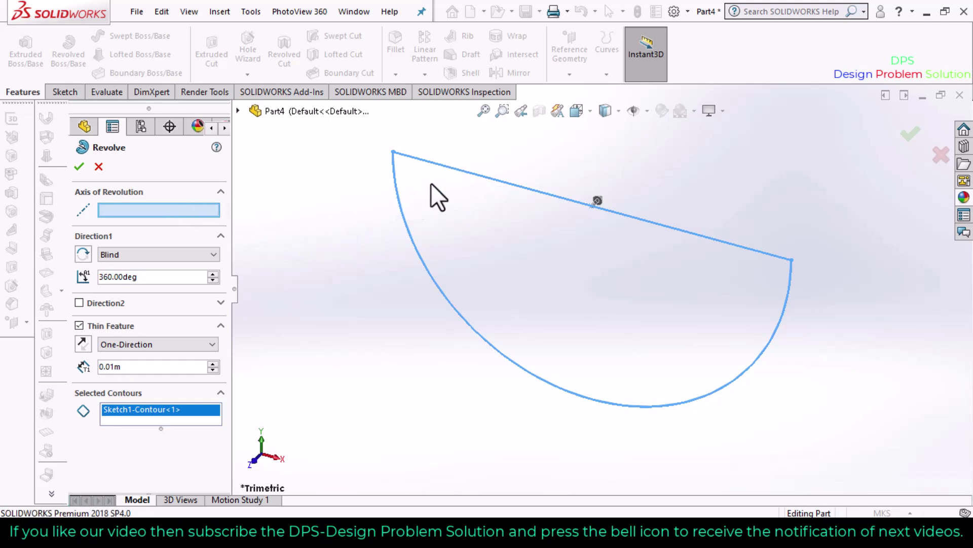
left_click(452, 169)
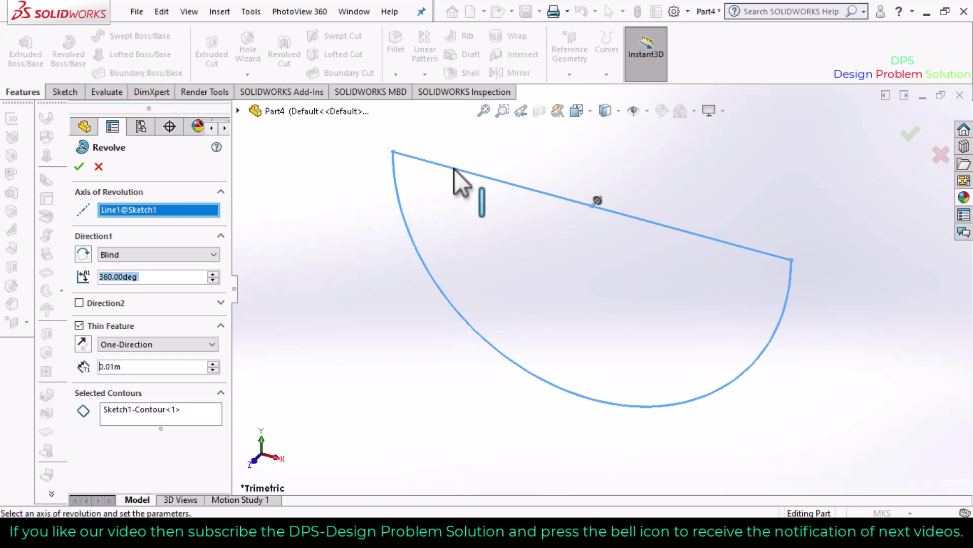
left_click(178, 410)
left_click(528, 291)
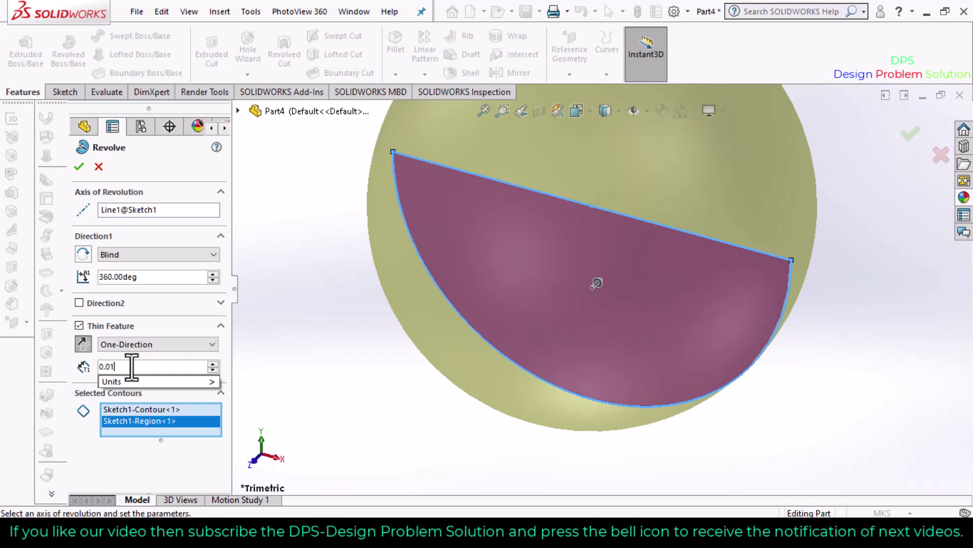
Set the Thin Feature wall thickness to 4.00 and orbit the revolve preview.
type("0.01")
key("BackSpace")
key("BackSpace")
key("BackSpace")
key("BackSpace")
type("4")
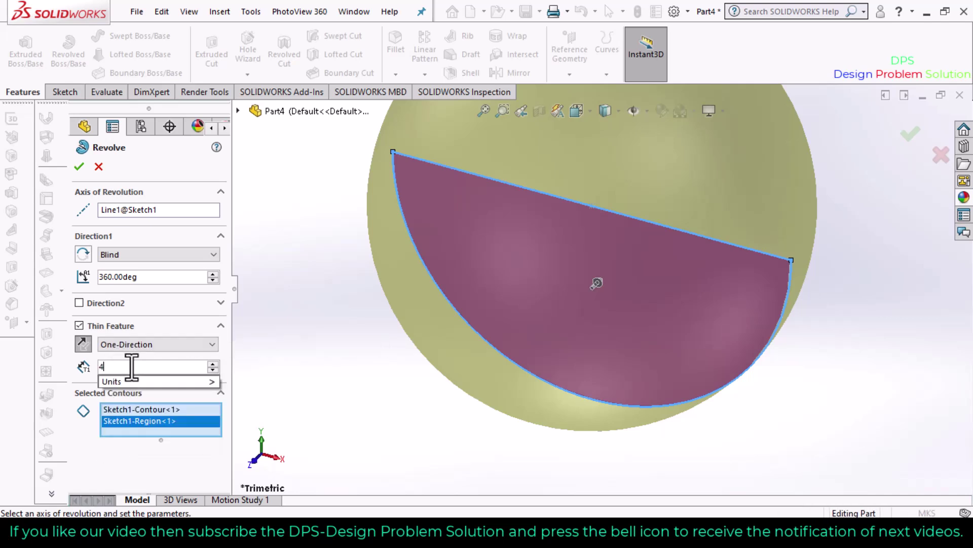
key("Return")
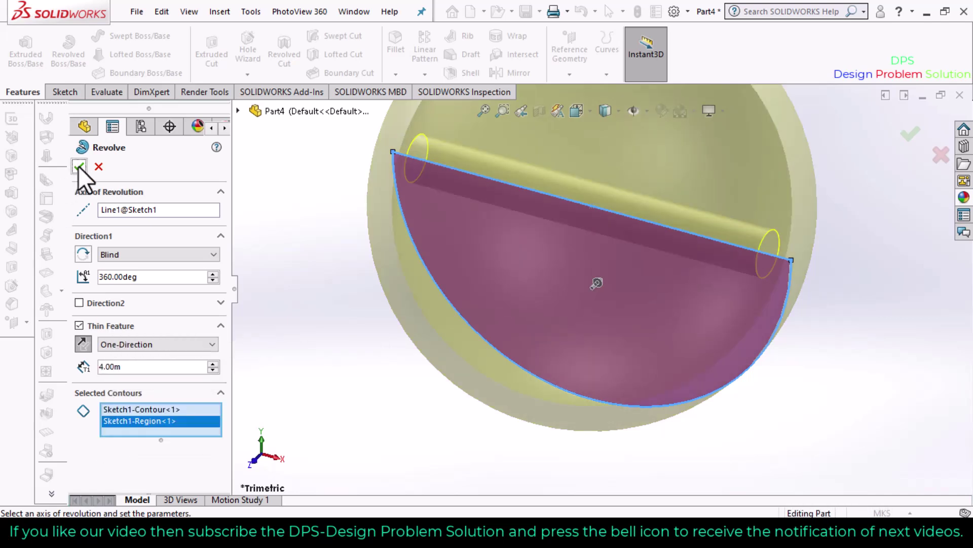
middle_click_drag(305, 309, 332, 378)
Confirm the thin revolve and orbit around the new hollow sphere.
left_click(78, 167)
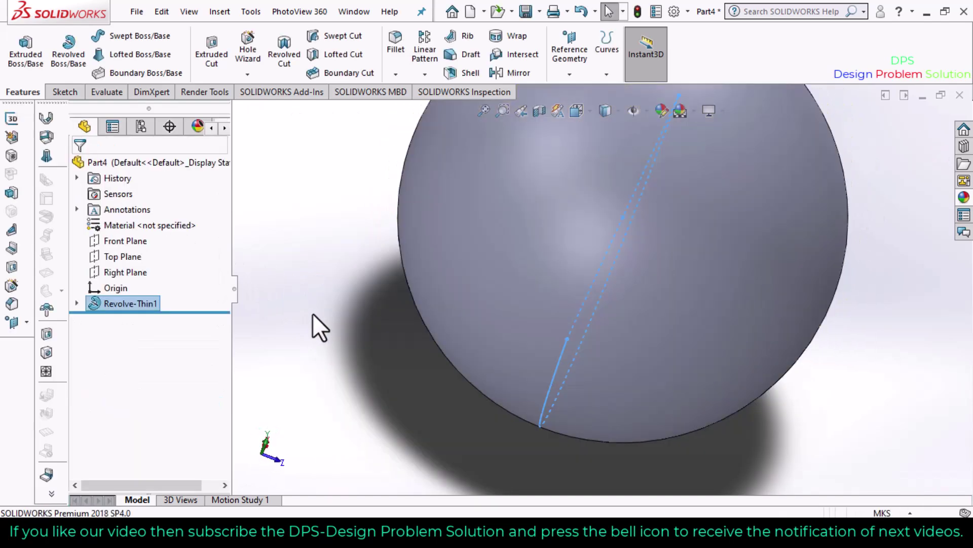
mouse_move(492, 335)
middle_mouse_down()
mouse_move(337, 304)
mouse_move(387, 398)
mouse_move(355, 324)
middle_mouse_up()
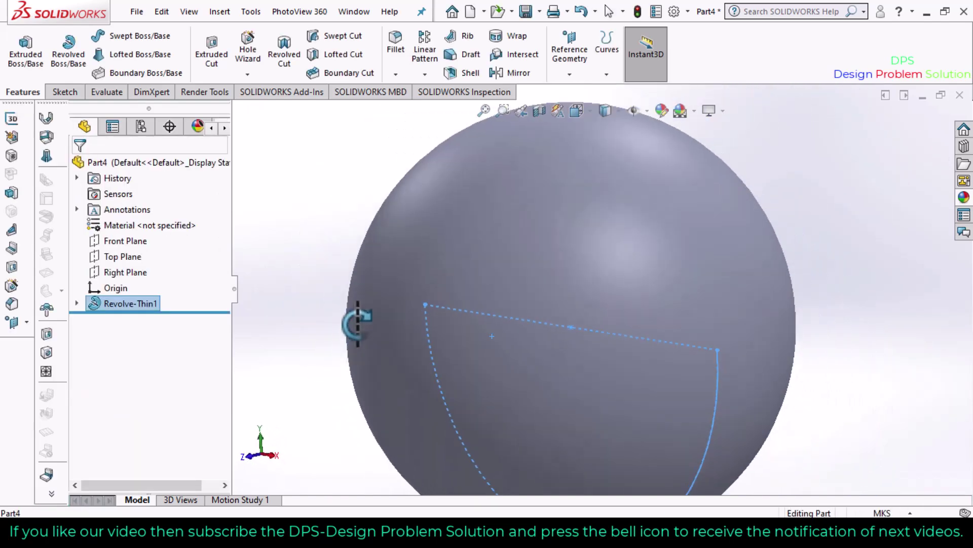
scroll(448, 318, "down", 5)
scroll(457, 330, "up", 8)
mouse_move(620, 345)
middle_mouse_down()
mouse_move(569, 352)
mouse_move(527, 415)
middle_mouse_up()
mouse_move(698, 330)
middle_mouse_down()
mouse_move(556, 332)
mouse_move(631, 324)
middle_mouse_up()
mouse_move(694, 278)
middle_mouse_down()
mouse_move(617, 322)
mouse_move(571, 395)
mouse_move(745, 293)
mouse_move(713, 374)
mouse_move(691, 311)
middle_mouse_up()
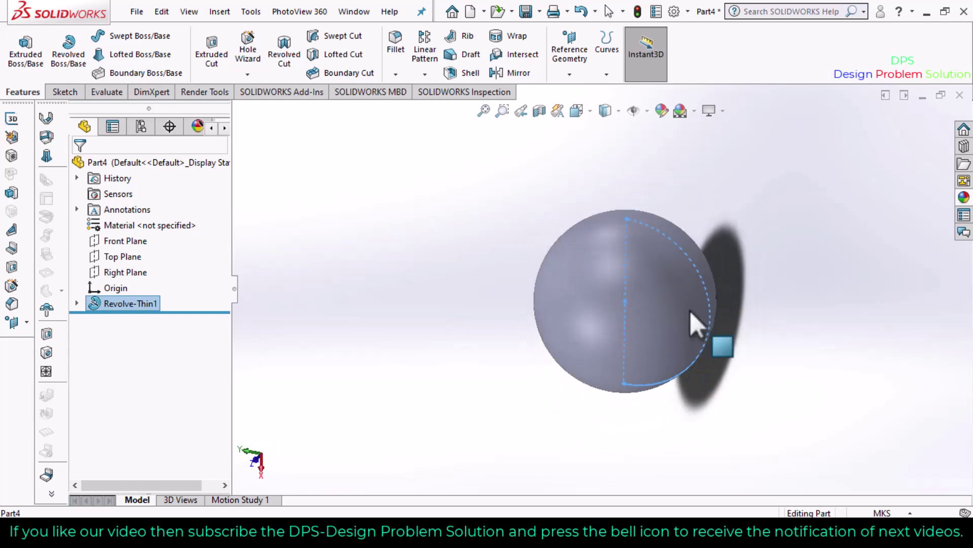
Switch the display style to Hidden Lines Visible and orbit to see the inner wall.
left_click(613, 110)
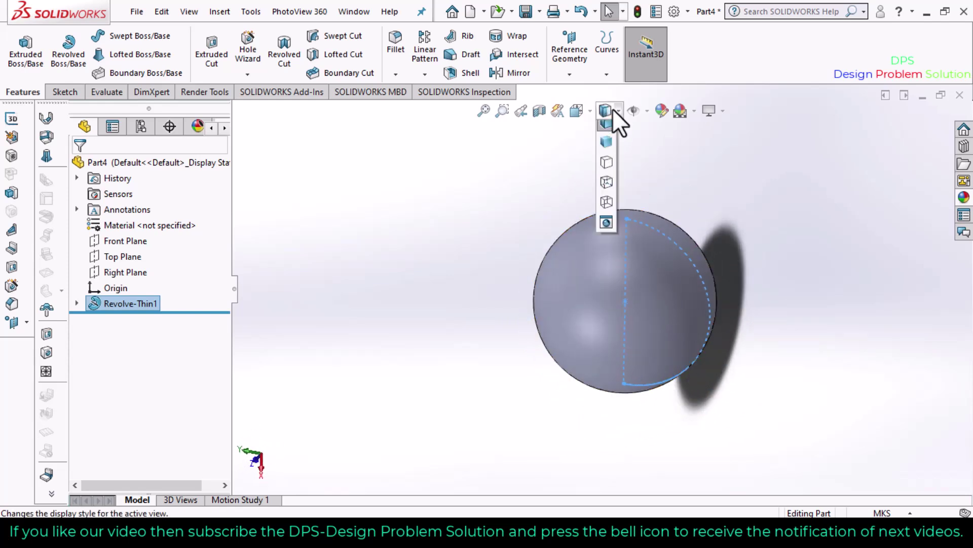
left_click(606, 190)
middle_click_drag(671, 205, 657, 271)
Sketch on the Front Plane viewed face-on, drawing a line across the sphere's right edge.
left_click(123, 238)
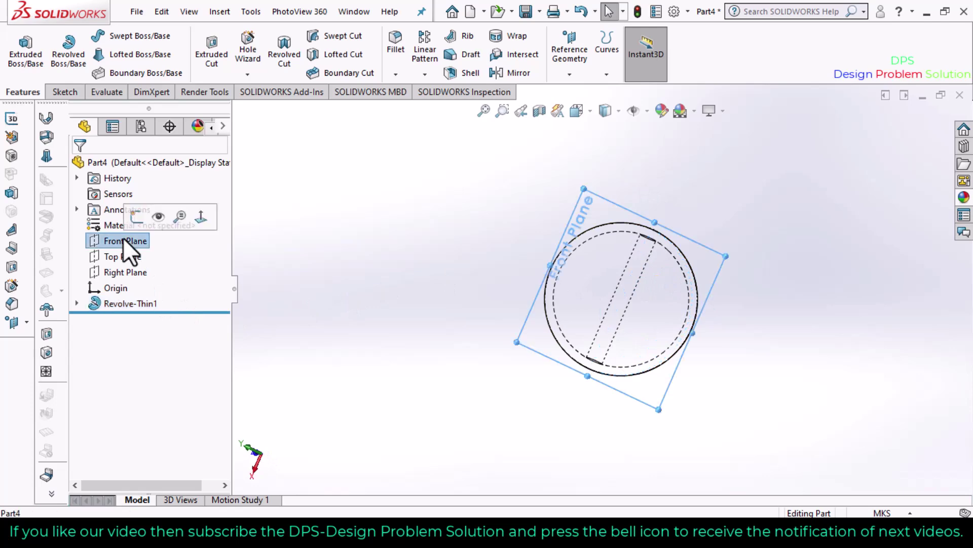
left_click(201, 217)
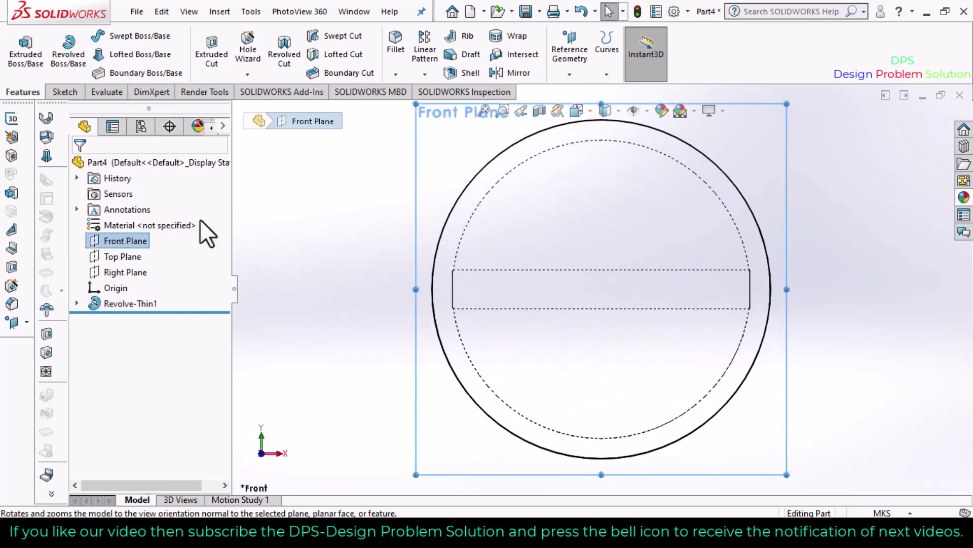
left_click(65, 91)
left_click(13, 44)
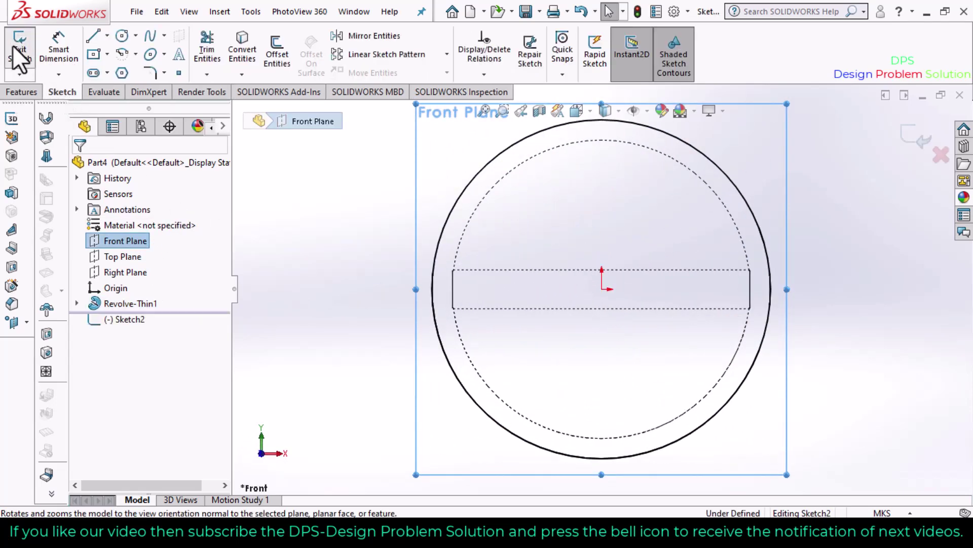
left_click(92, 36)
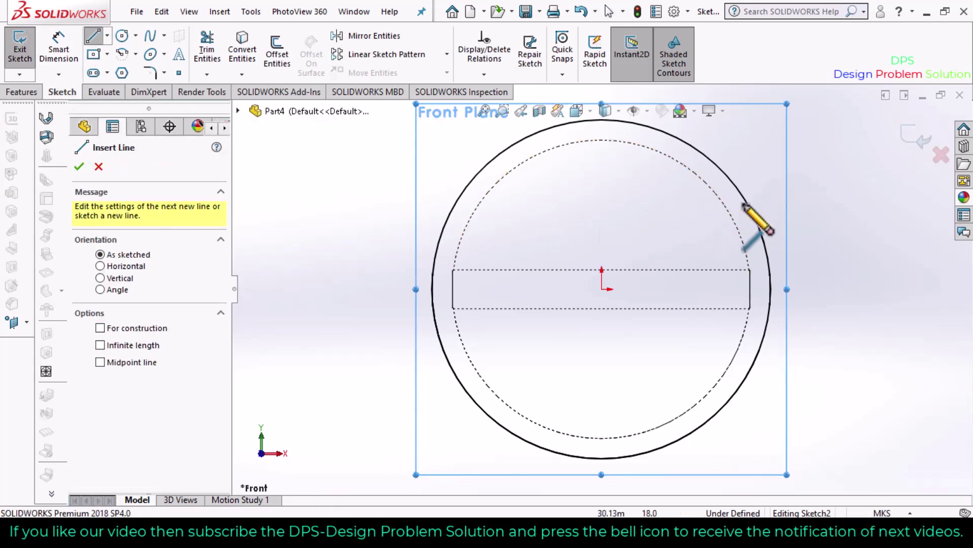
left_click(738, 189)
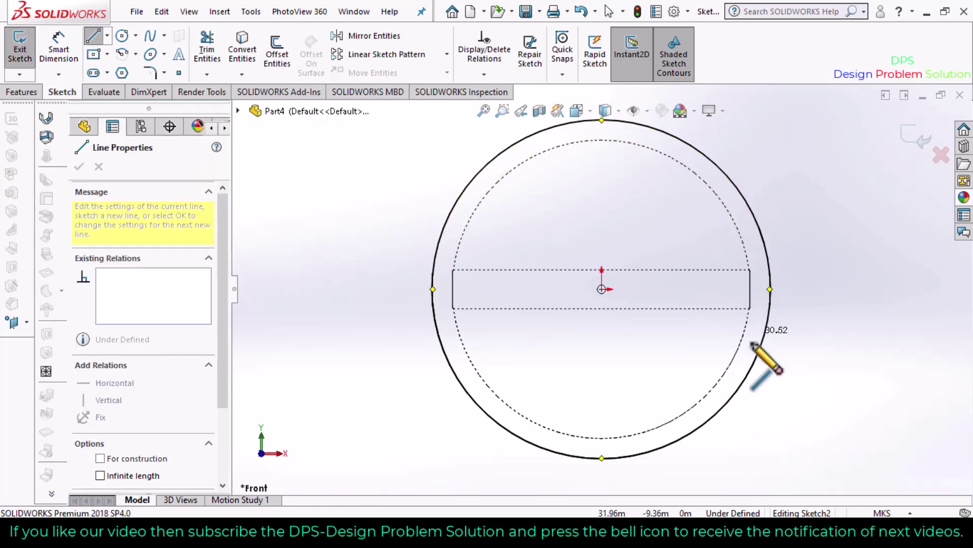
left_click(742, 381)
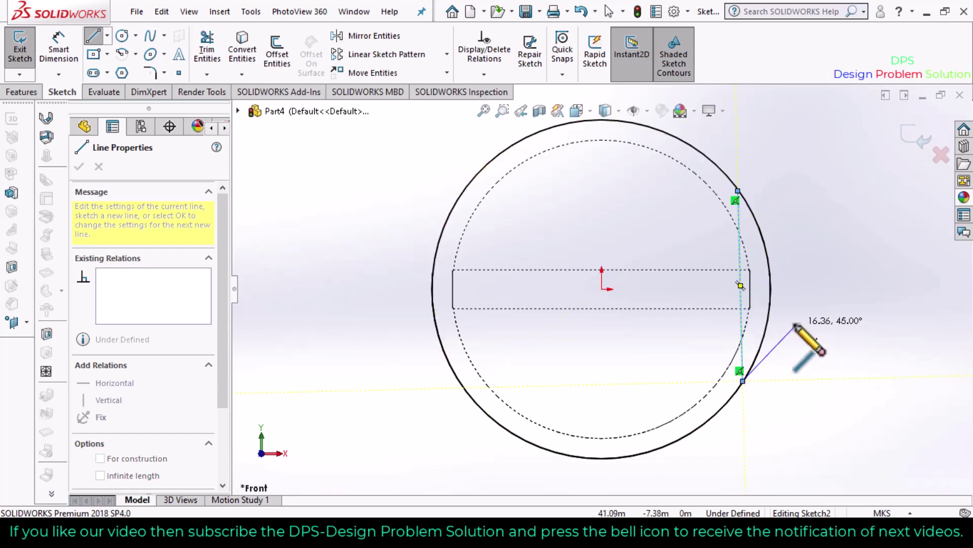
key("Escape")
key("Escape")
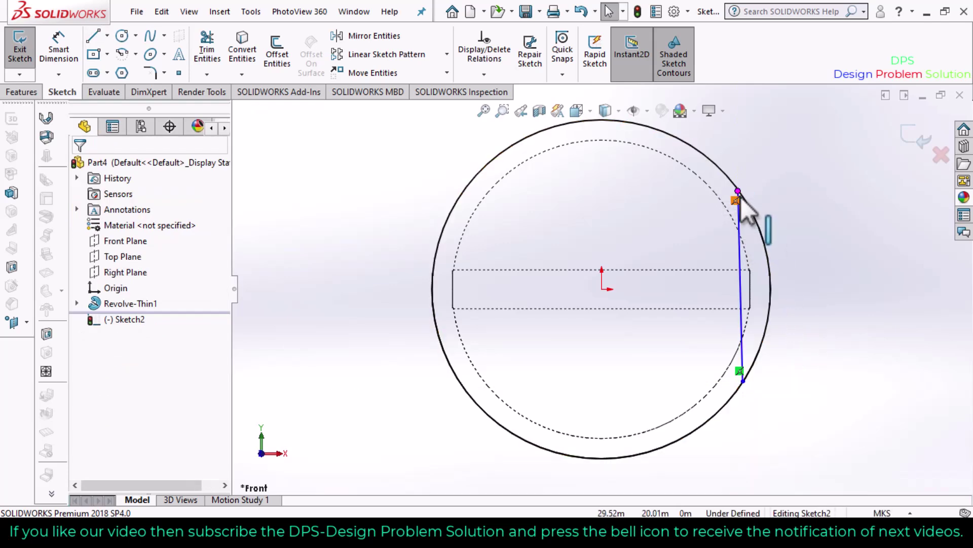
Give the line a Vertical relation and a 32 length dimension.
right_click(741, 290)
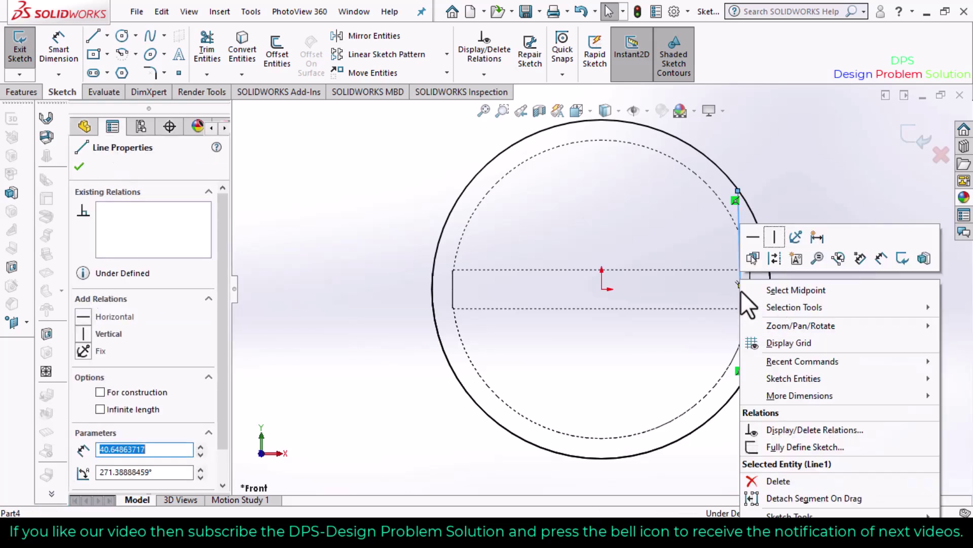
left_click(773, 237)
left_click(785, 254)
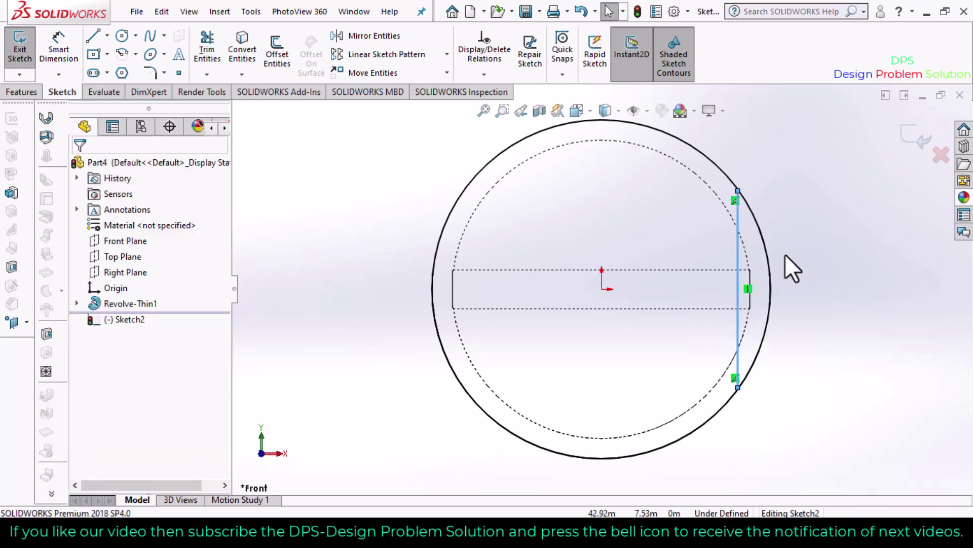
left_click(57, 41)
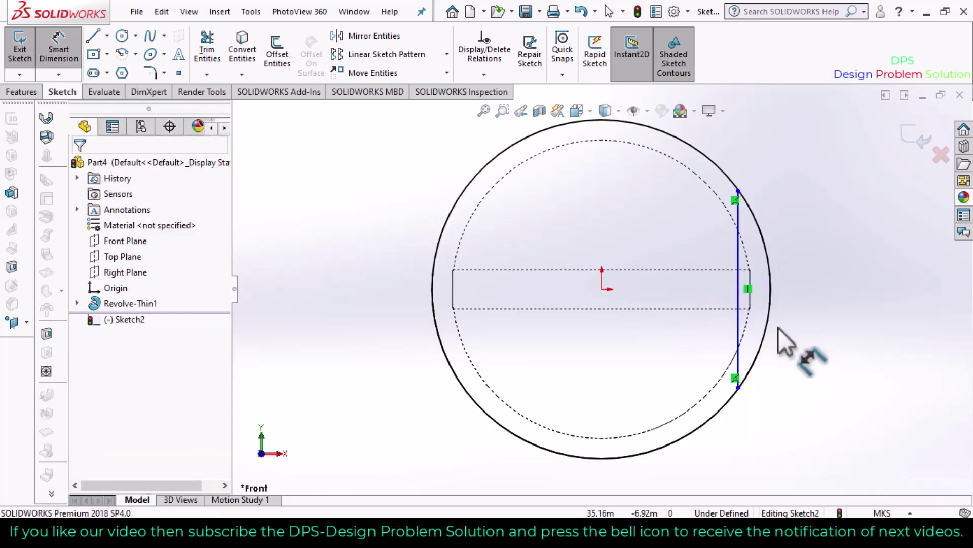
left_click(739, 358)
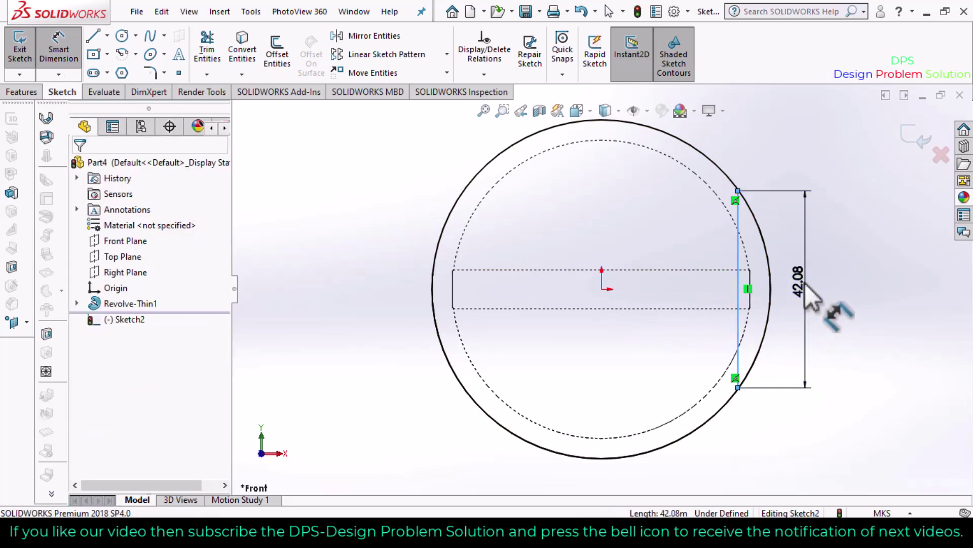
left_click(804, 285)
key("Return")
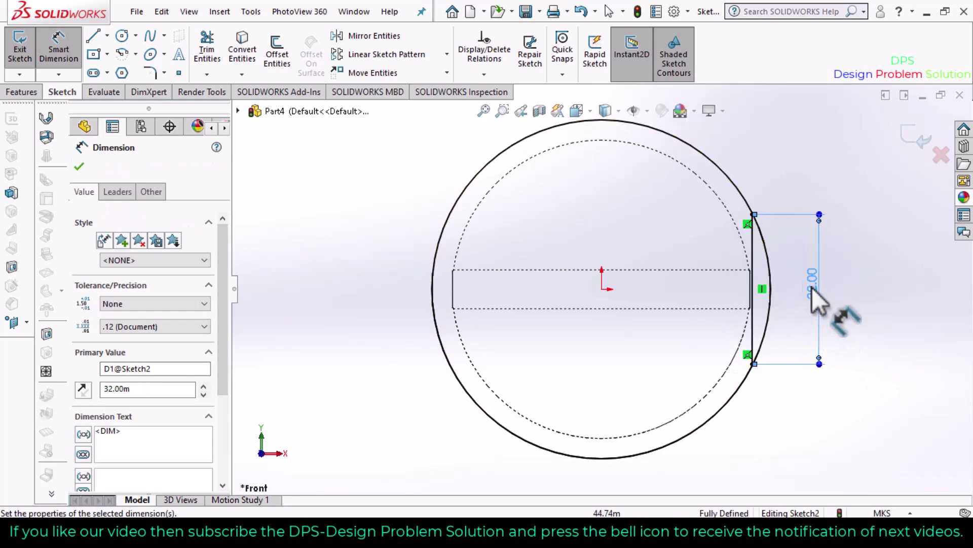
left_click(811, 285)
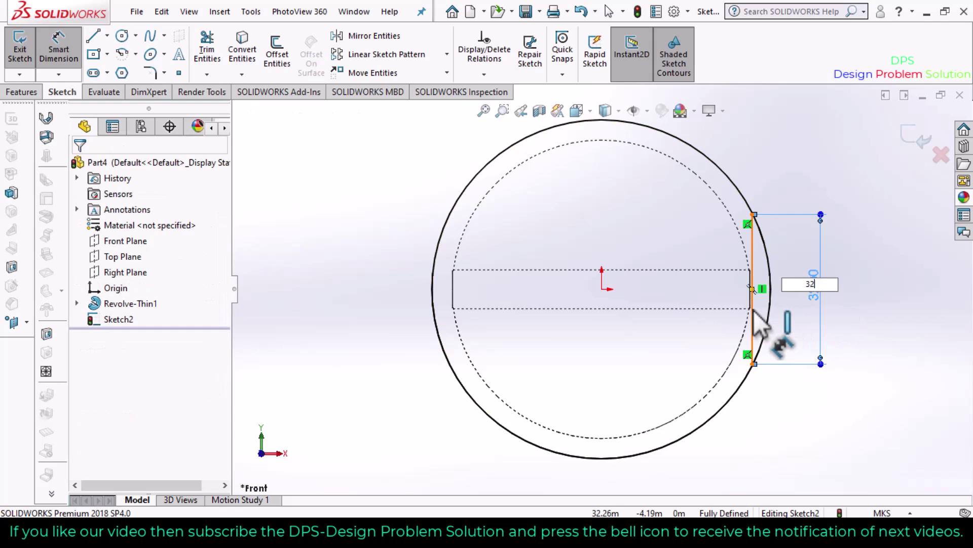
left_click(841, 297)
scroll(840, 301, "down", 3)
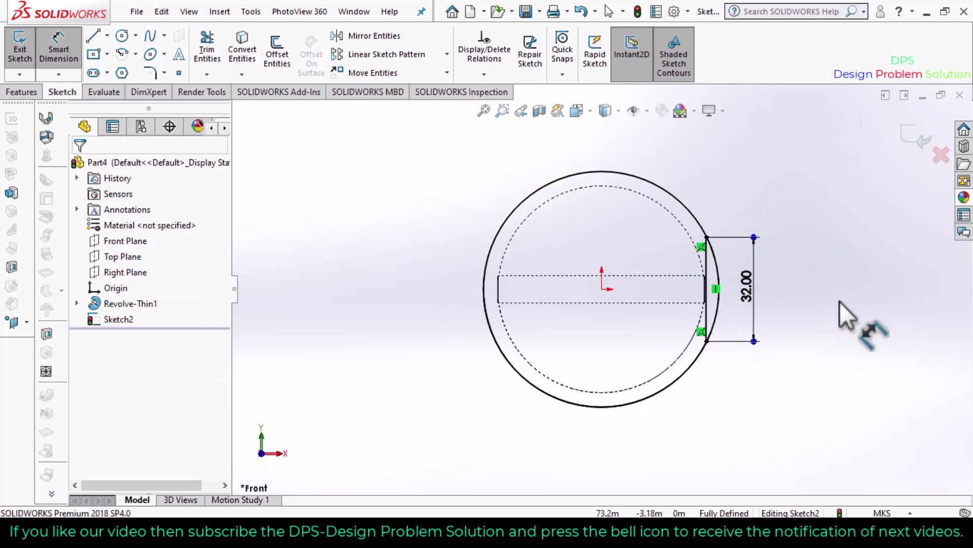
scroll(715, 335, "up", 5)
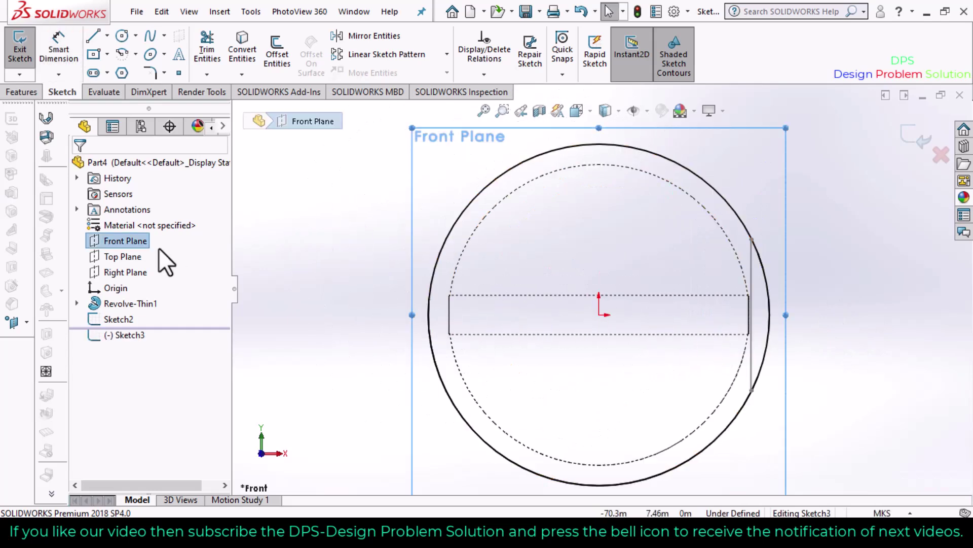
Close the empty sketch and draw a line across the sphere's left edge on the Top Plane.
left_click(15, 53)
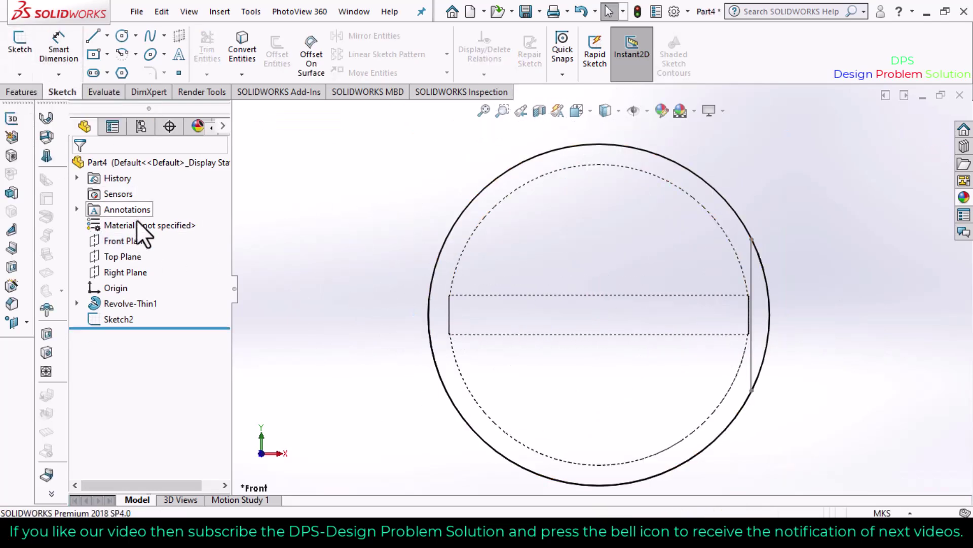
left_click(126, 260)
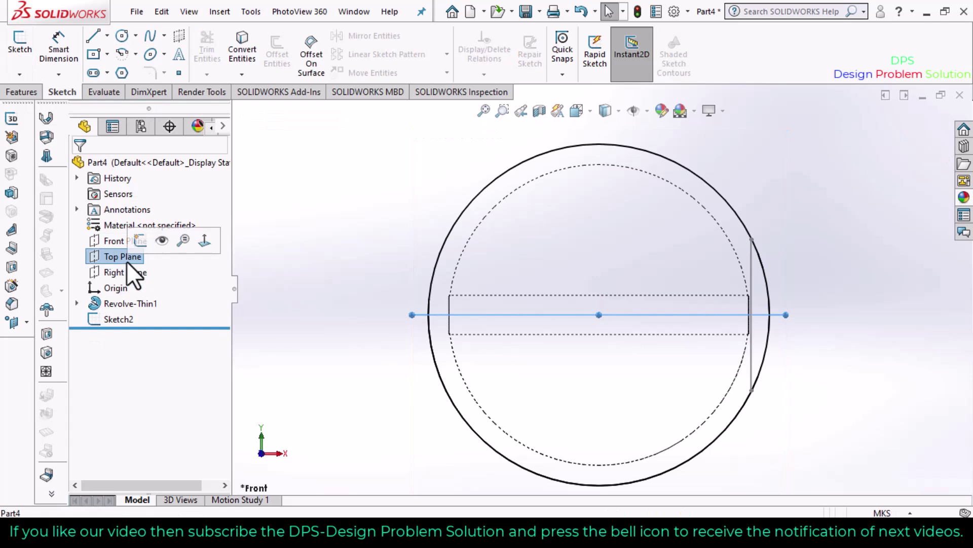
left_click(205, 241)
left_click(21, 49)
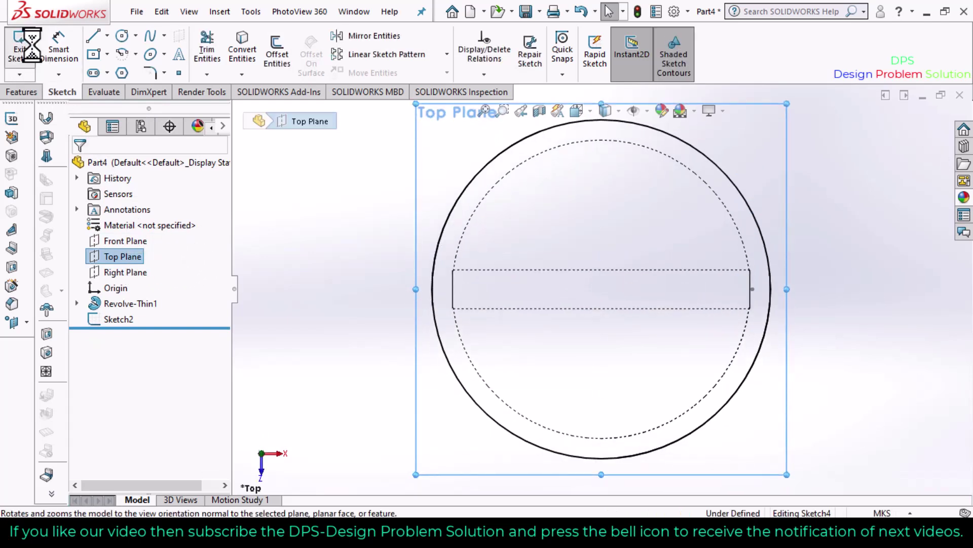
left_click(96, 37)
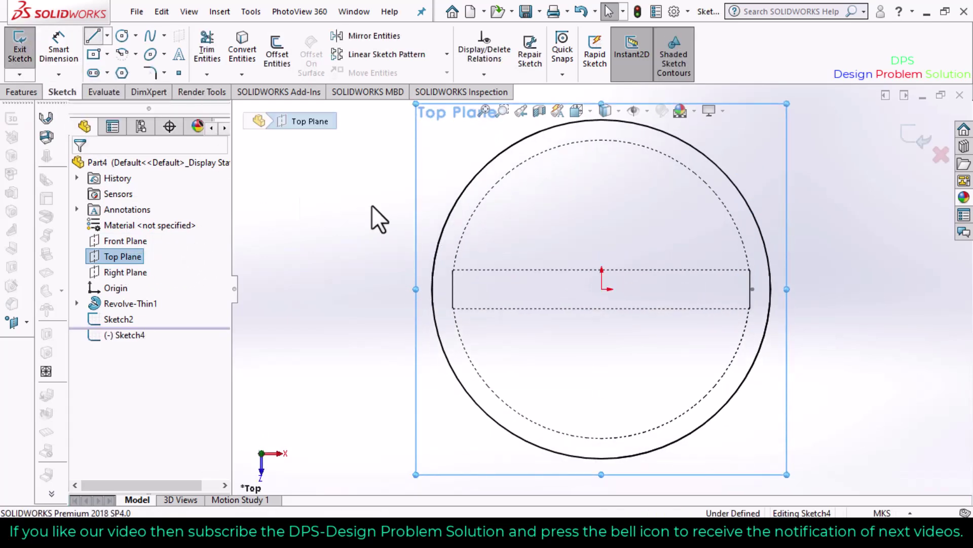
left_click(459, 200)
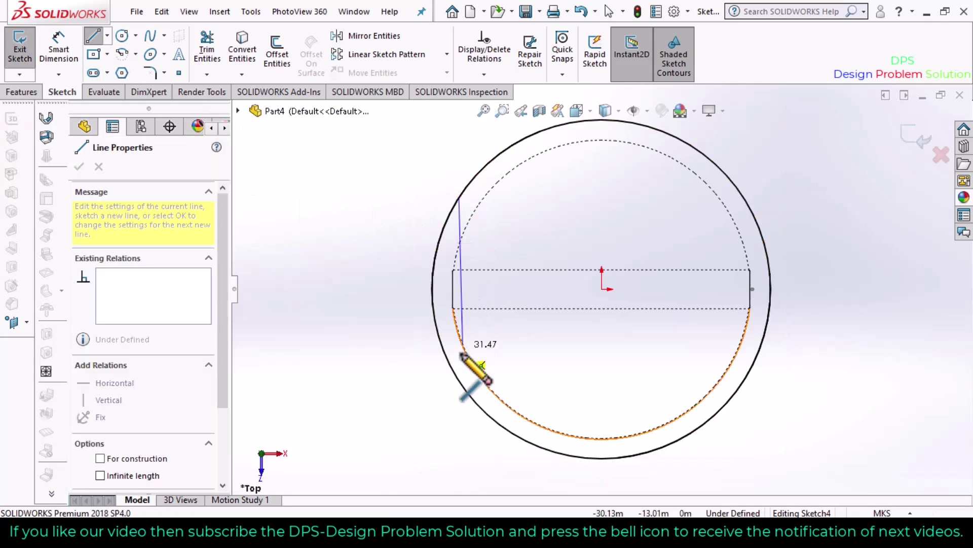
left_click(457, 374)
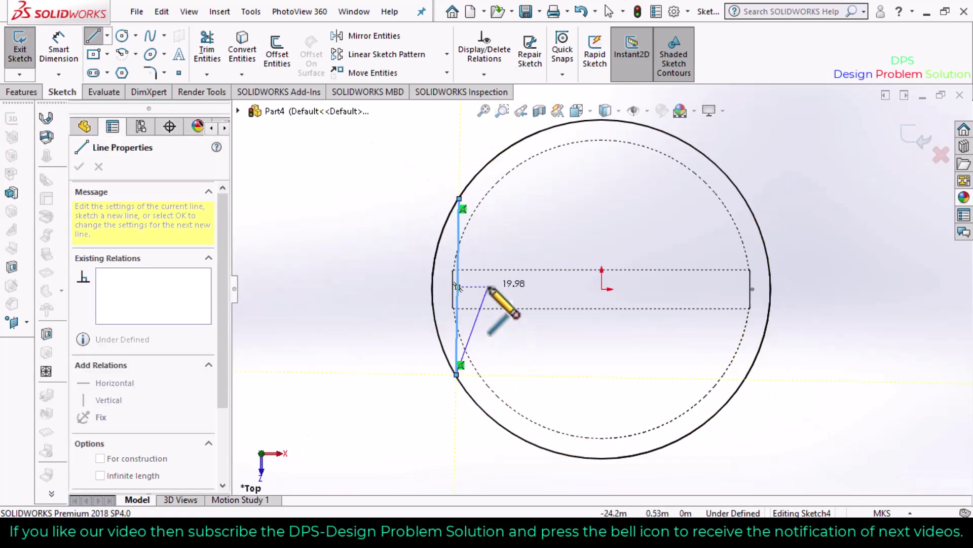
key("Escape")
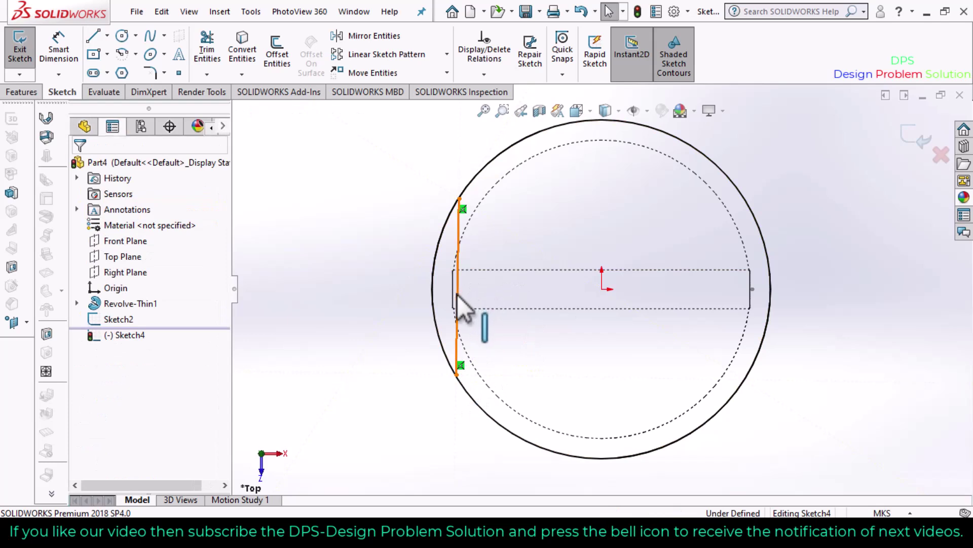
Make the line vertical, dimension it to 32, and exit Sketch4.
right_click(459, 288)
left_click(493, 238)
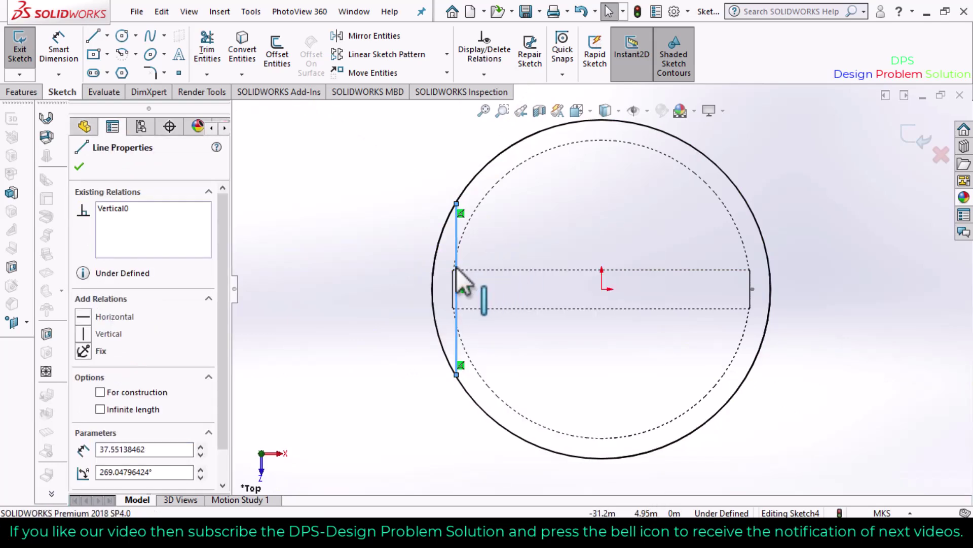
left_click(58, 53)
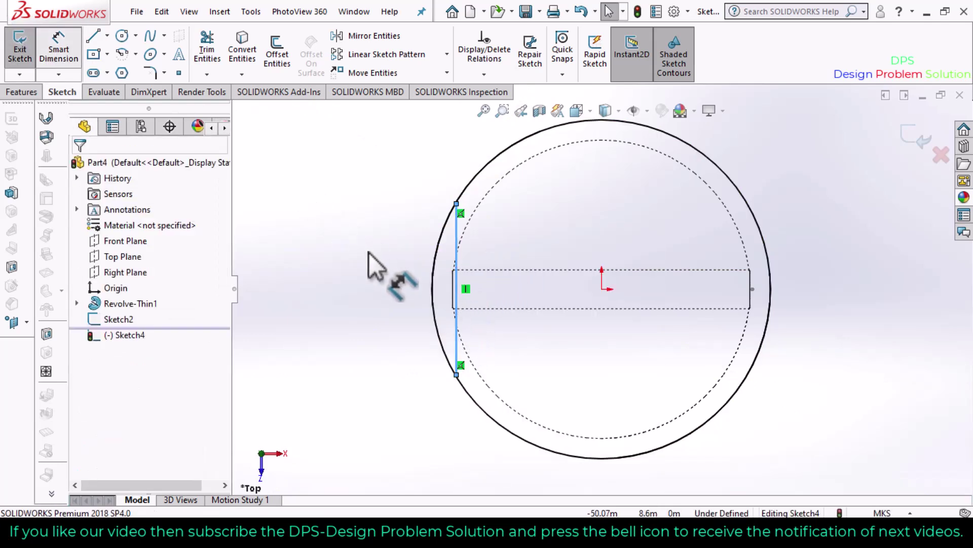
left_click(414, 336)
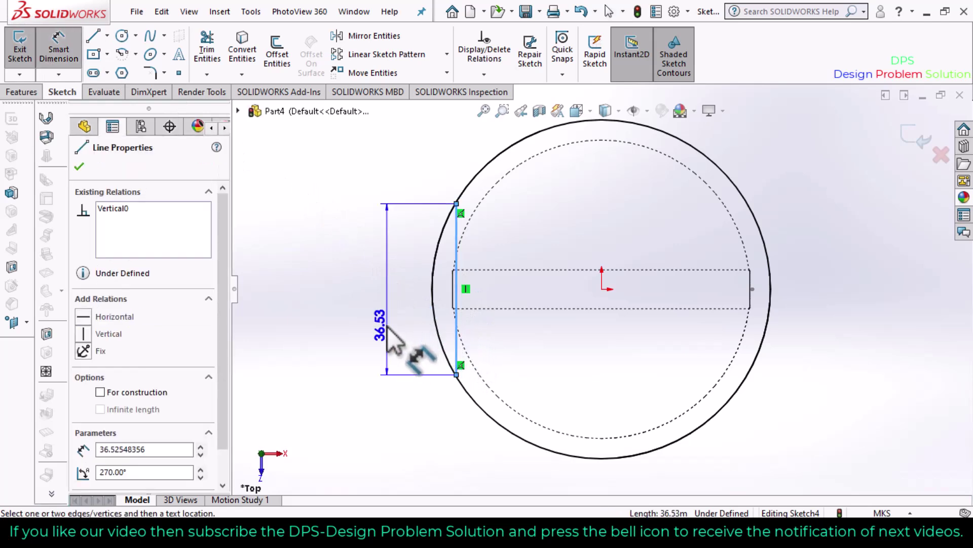
left_click(380, 299)
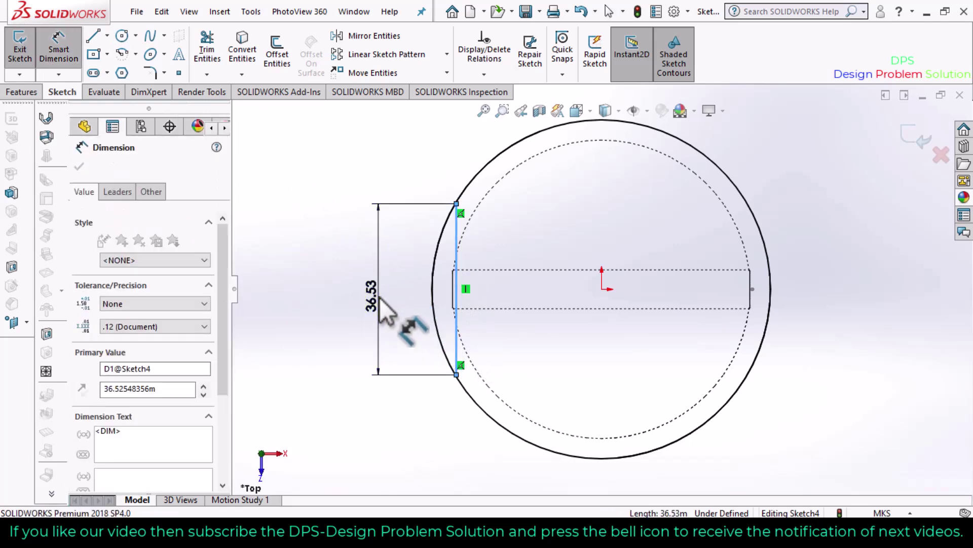
type("32")
key("Return")
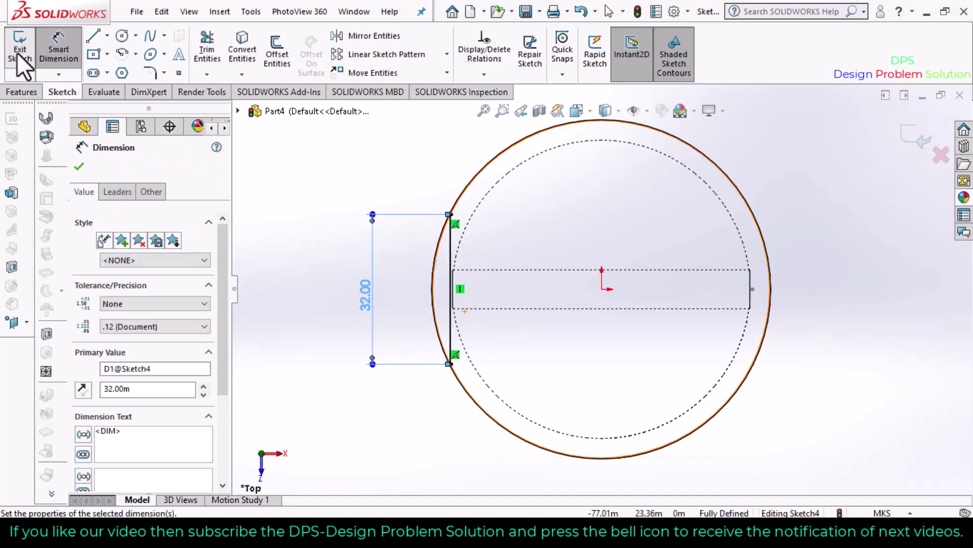
left_click(20, 46)
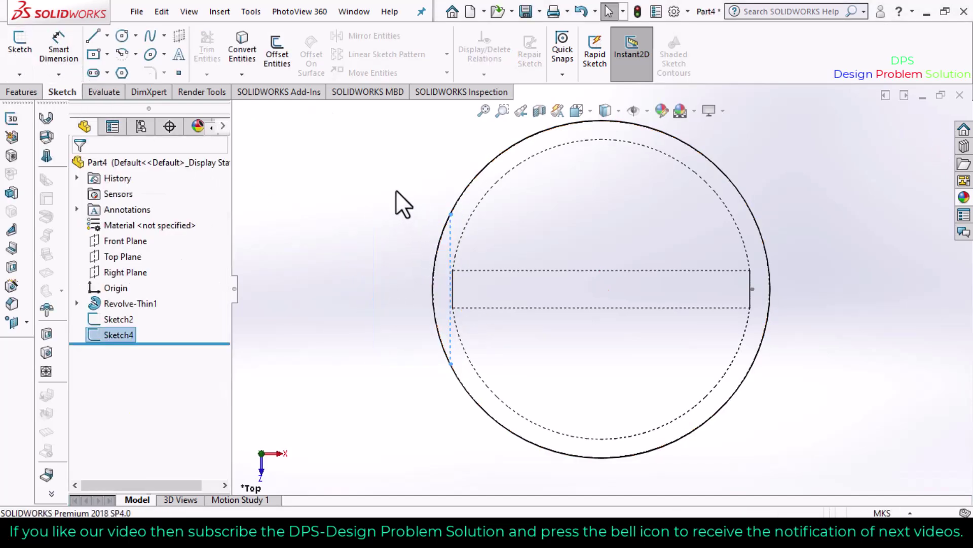
On the Right Plane, draw a center rectangle from the origin to a corner on the outer circle.
middle_click_drag(397, 190, 355, 211)
left_click(138, 271)
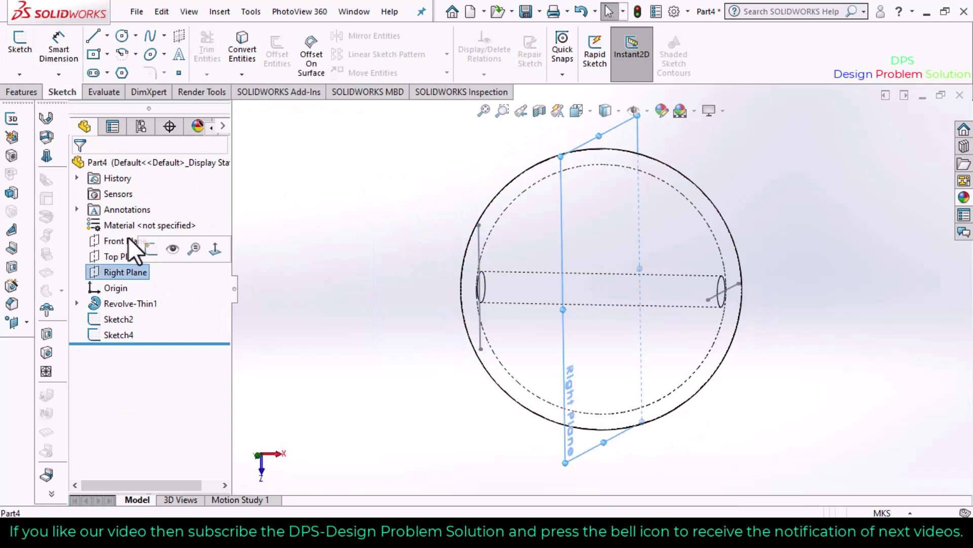
left_click(209, 254)
left_click(32, 62)
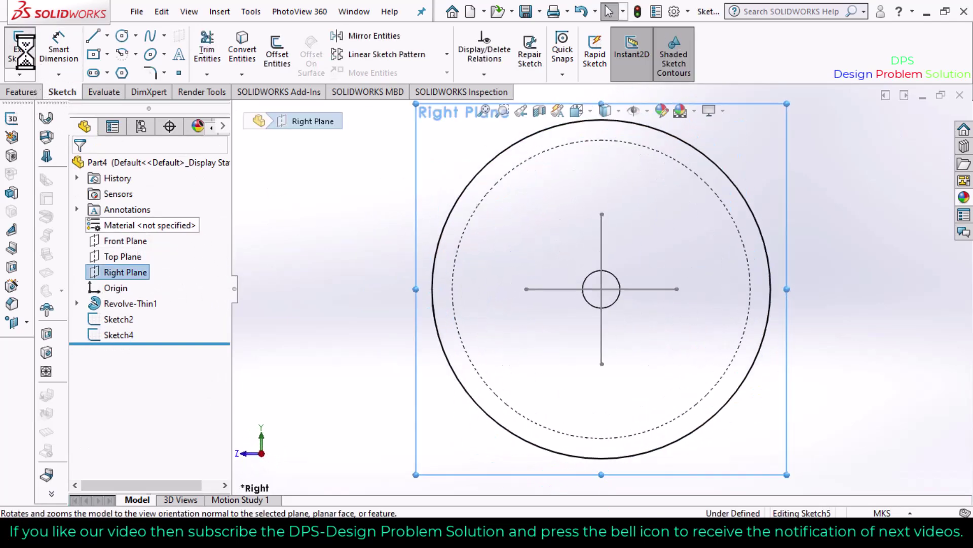
left_click(108, 53)
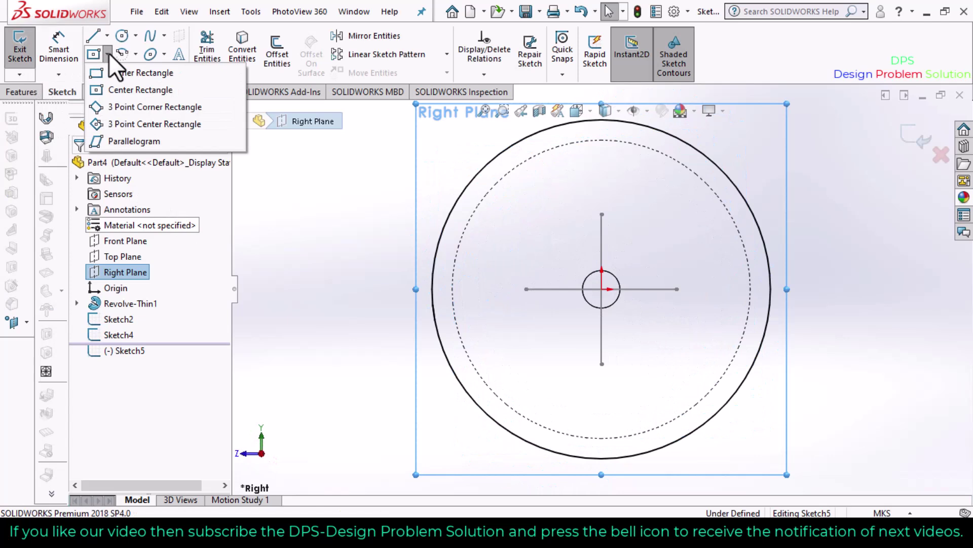
left_click(110, 89)
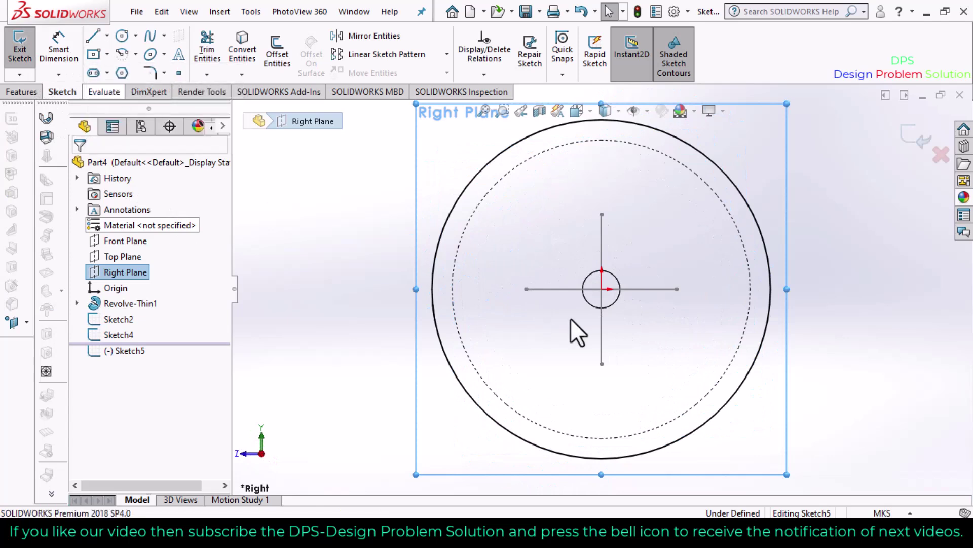
left_click(602, 289)
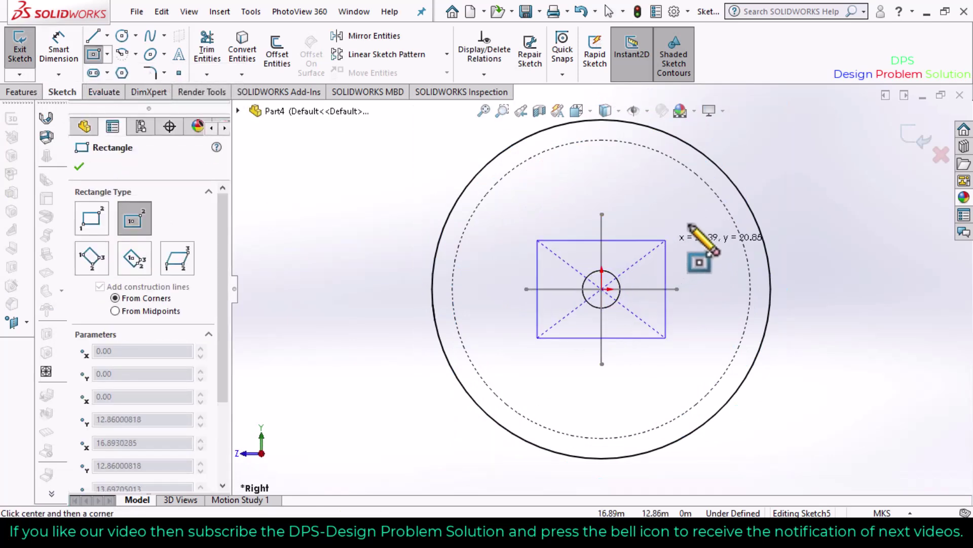
left_click(736, 188)
key("Escape")
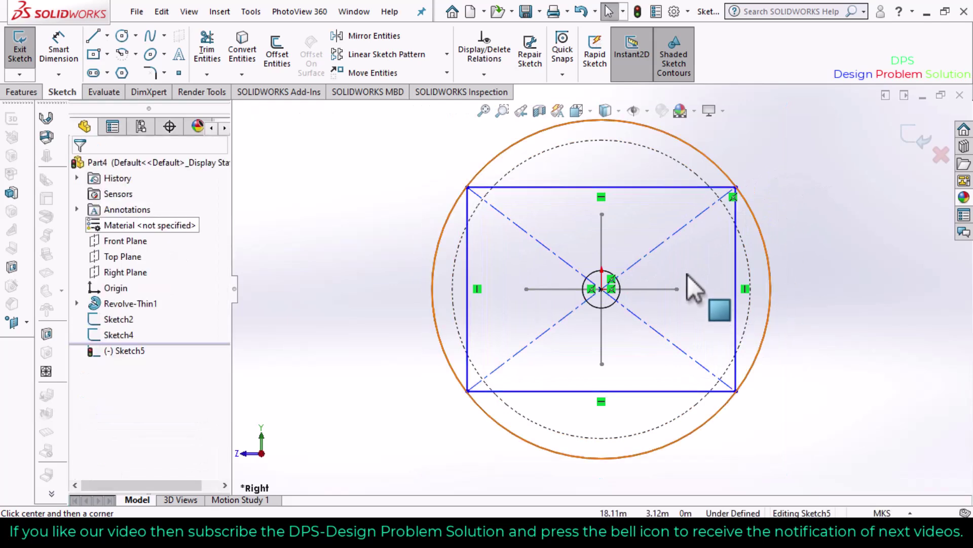
Make the rectangle's right and bottom edges Equal, turning it into a fully defined square.
left_click(652, 391)
left_click(736, 363, "ctrl")
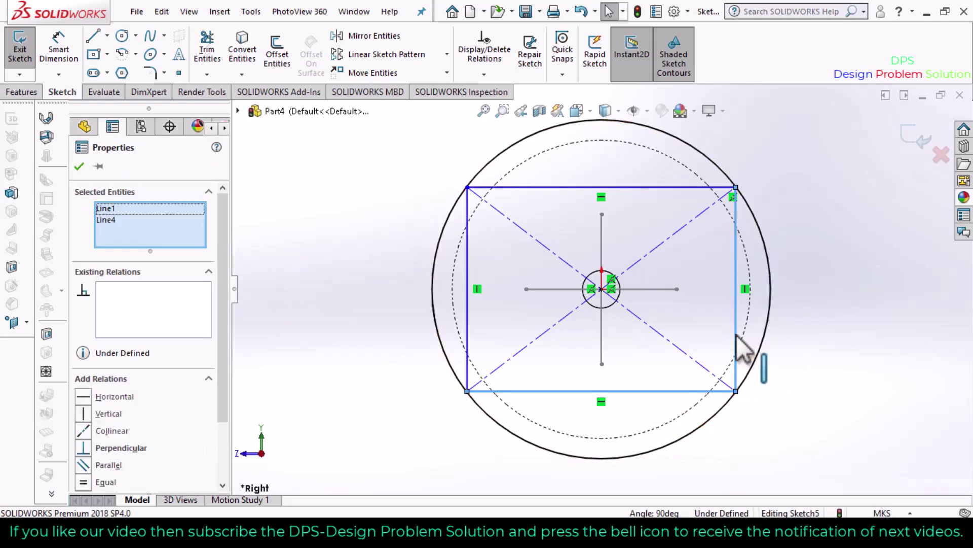
left_click(735, 336, "ctrl")
left_click(750, 424)
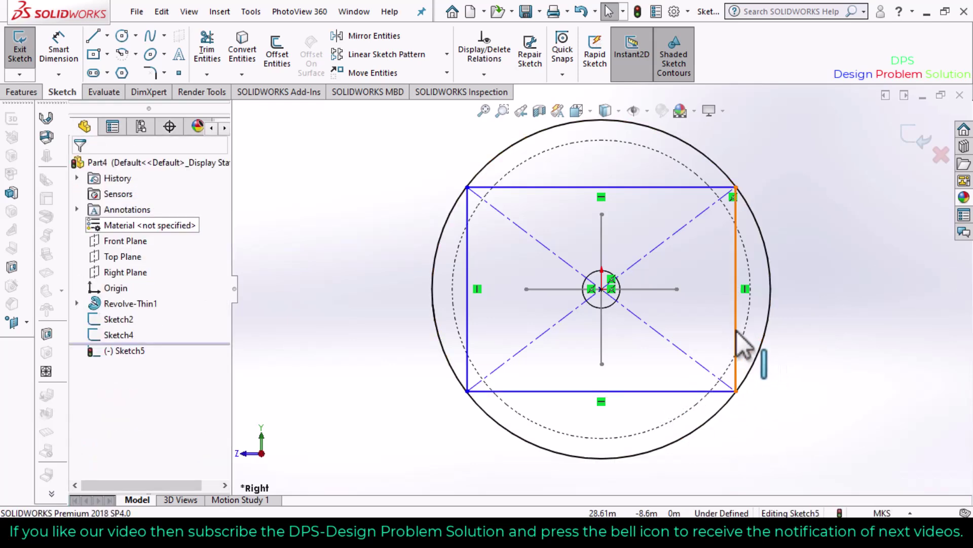
left_click(729, 346)
left_click(674, 391, "ctrl")
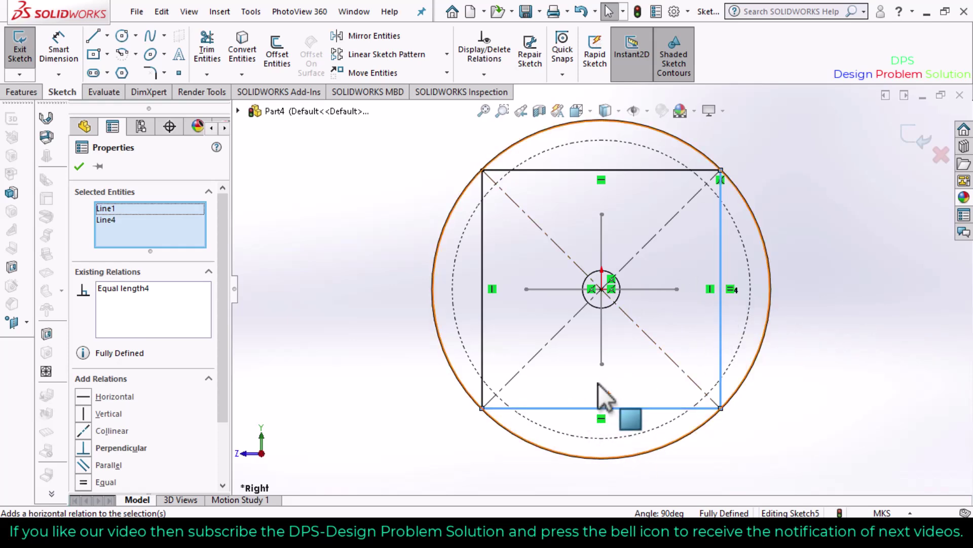
left_click(836, 348)
mouse_move(787, 374)
middle_mouse_down()
mouse_move(816, 325)
mouse_move(755, 364)
middle_mouse_up()
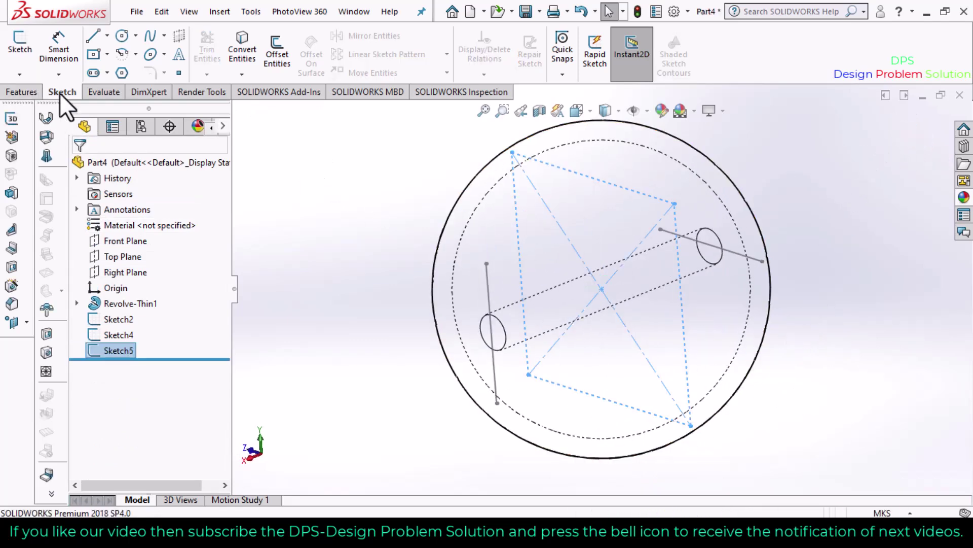
Start a 3D sketch and begin a spline through the square's bottom, top and right corners.
left_click(21, 74)
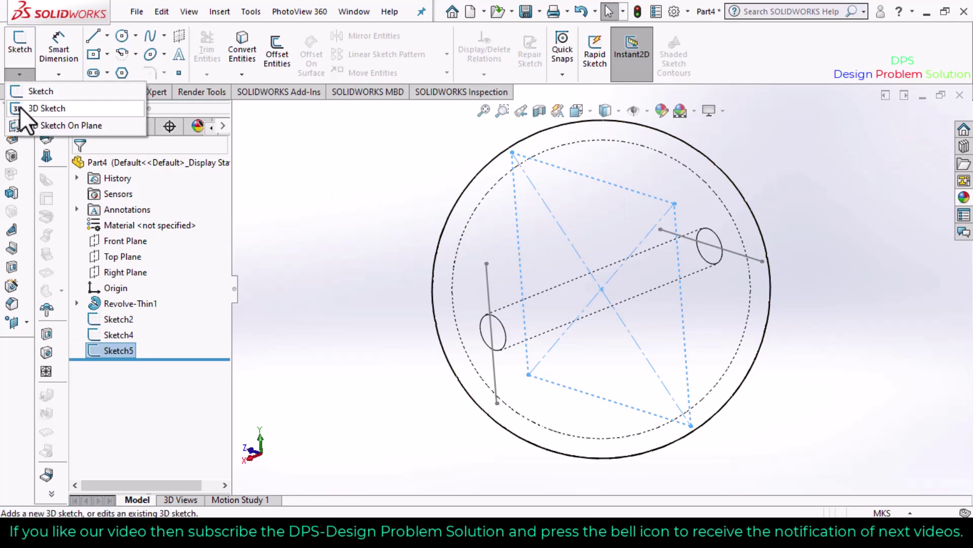
left_click(20, 107)
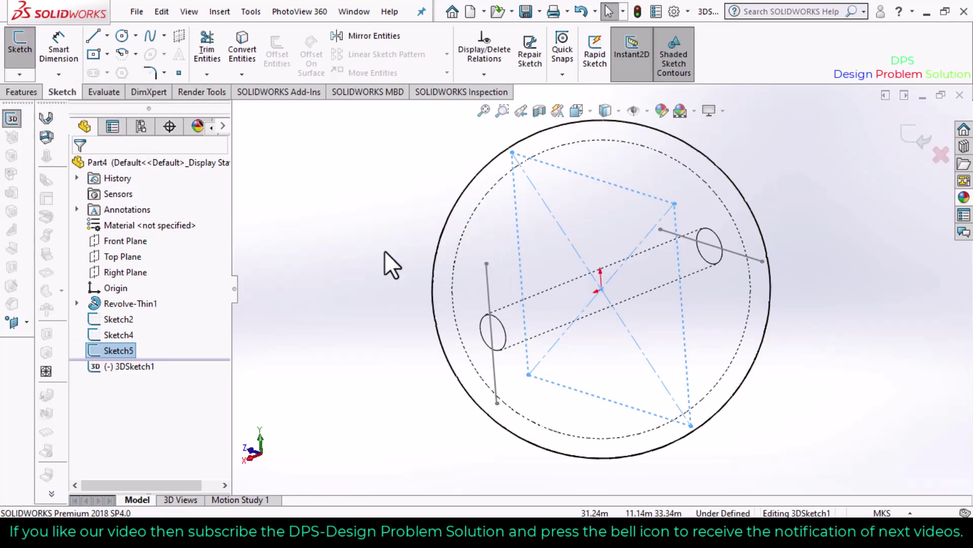
mouse_move(391, 264)
middle_mouse_down()
mouse_move(446, 191)
mouse_move(427, 354)
mouse_move(563, 321)
mouse_move(531, 232)
mouse_move(587, 276)
mouse_move(634, 289)
mouse_move(626, 332)
mouse_move(401, 231)
middle_mouse_up()
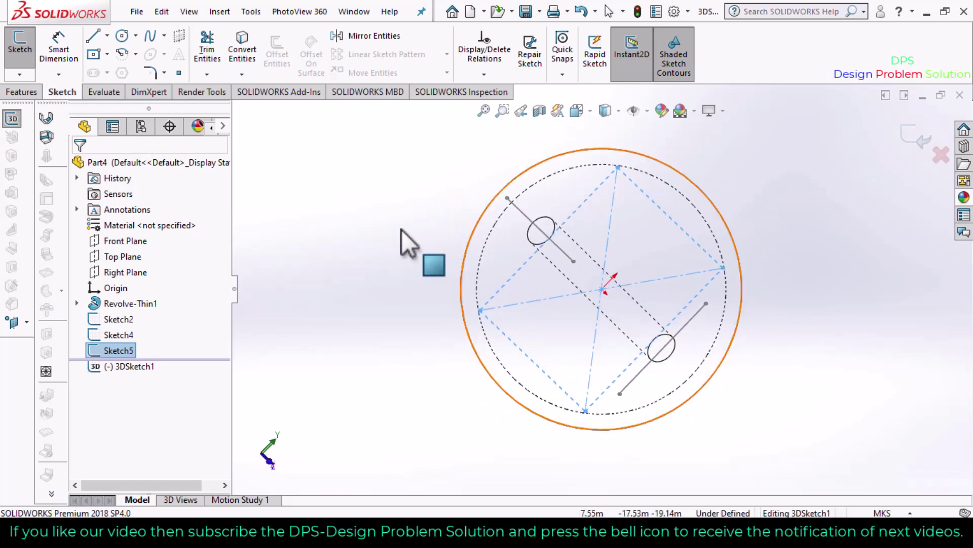
left_click(150, 37)
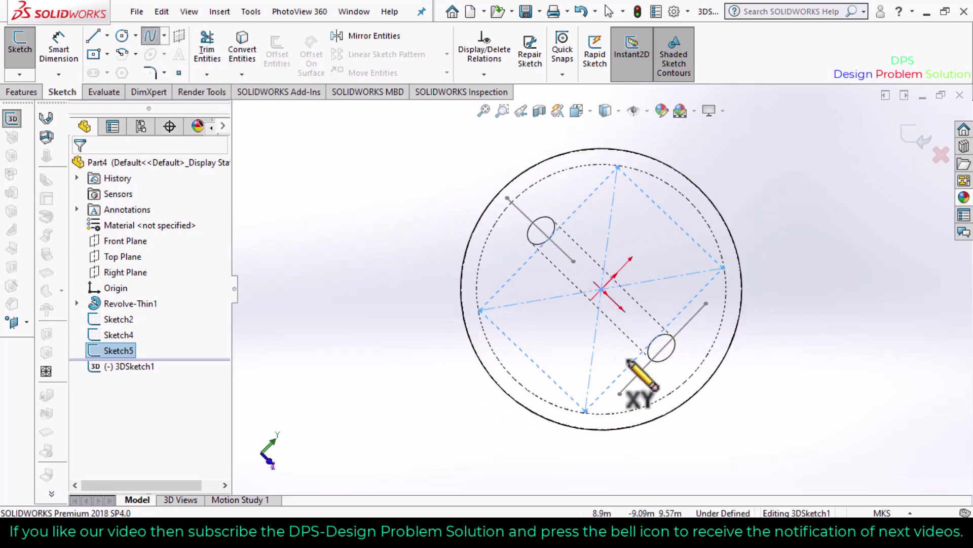
left_click(586, 411)
middle_click_drag(658, 423, 655, 361)
left_click(582, 214)
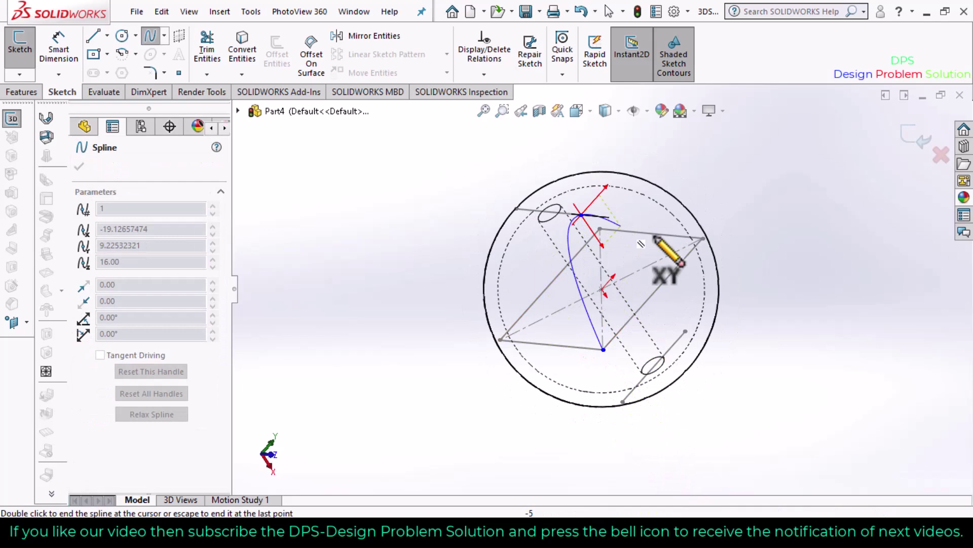
left_click(703, 238)
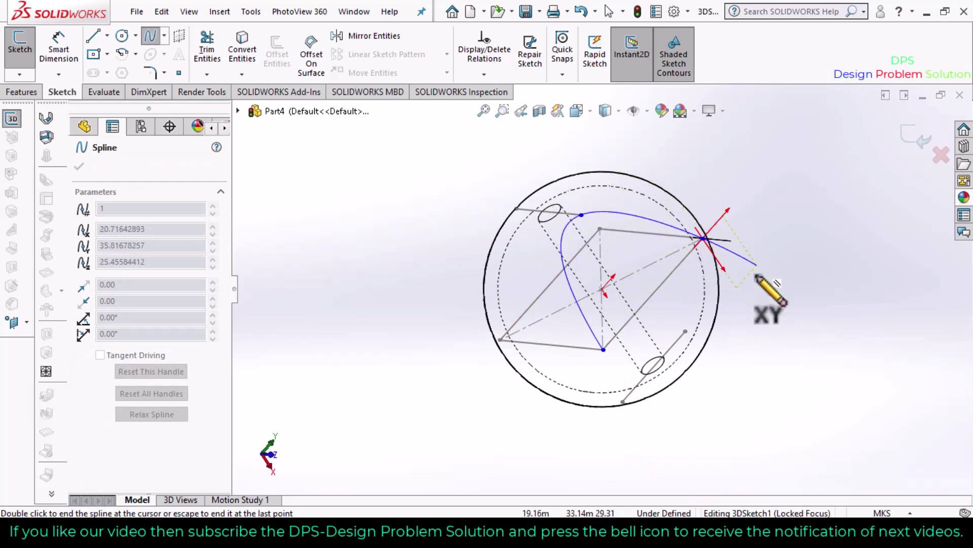
Continue the spline around the sphere through the remaining corners, finish it and exit 3DSketch1.
middle_click_drag(754, 263, 631, 375)
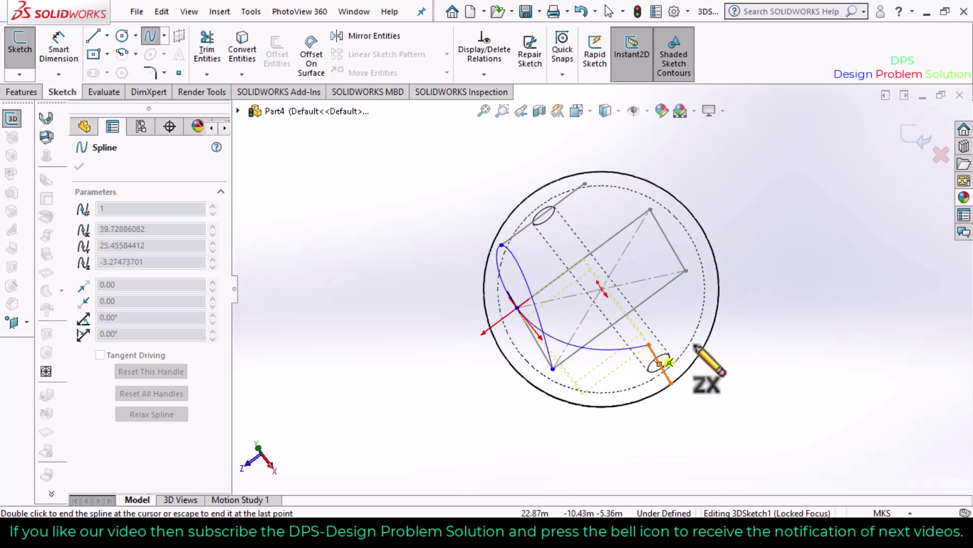
mouse_move(696, 344)
middle_mouse_down()
mouse_move(801, 421)
mouse_move(670, 395)
mouse_move(702, 378)
mouse_move(680, 357)
mouse_move(588, 342)
mouse_move(743, 424)
mouse_move(648, 401)
middle_mouse_up()
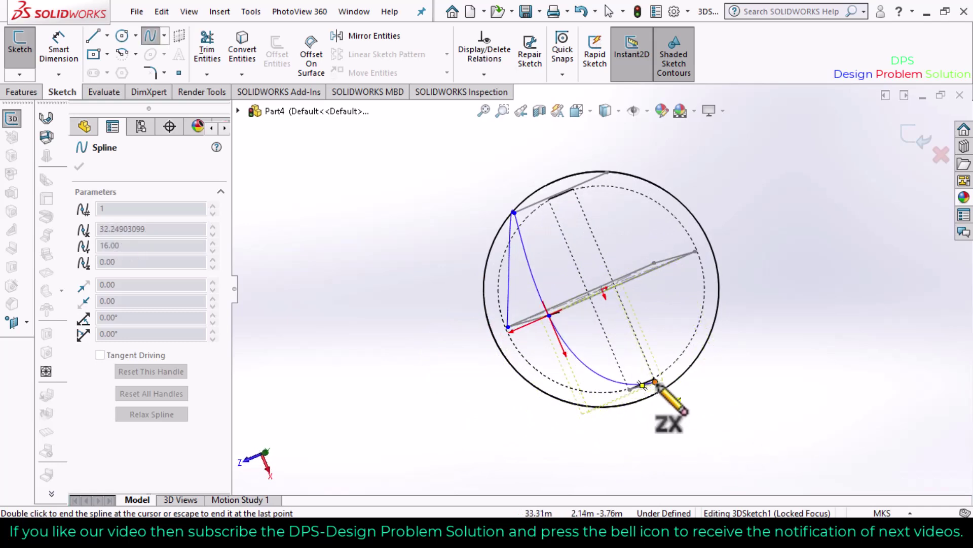
mouse_move(750, 348)
middle_mouse_down()
mouse_move(723, 404)
mouse_move(682, 350)
middle_mouse_up()
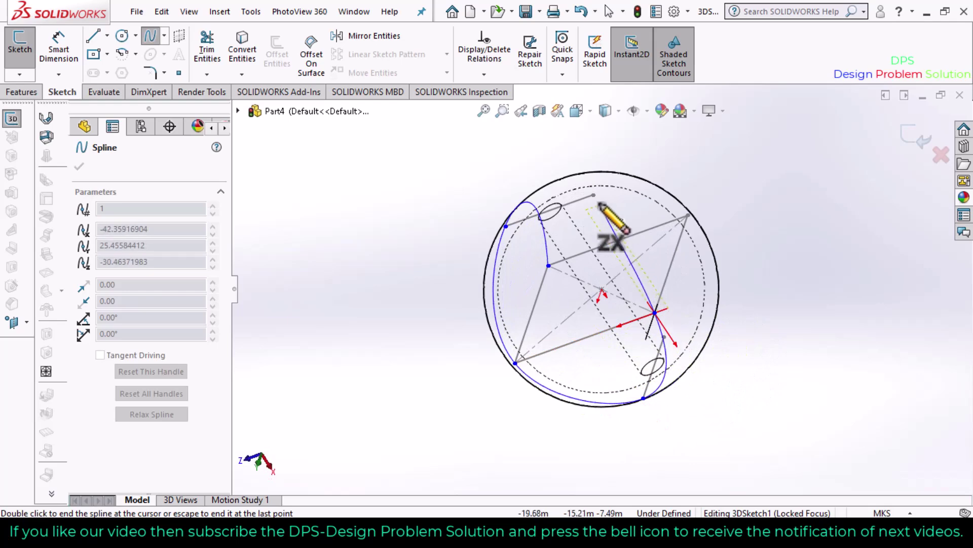
mouse_move(629, 205)
middle_mouse_down()
mouse_move(583, 267)
mouse_move(604, 283)
middle_mouse_up()
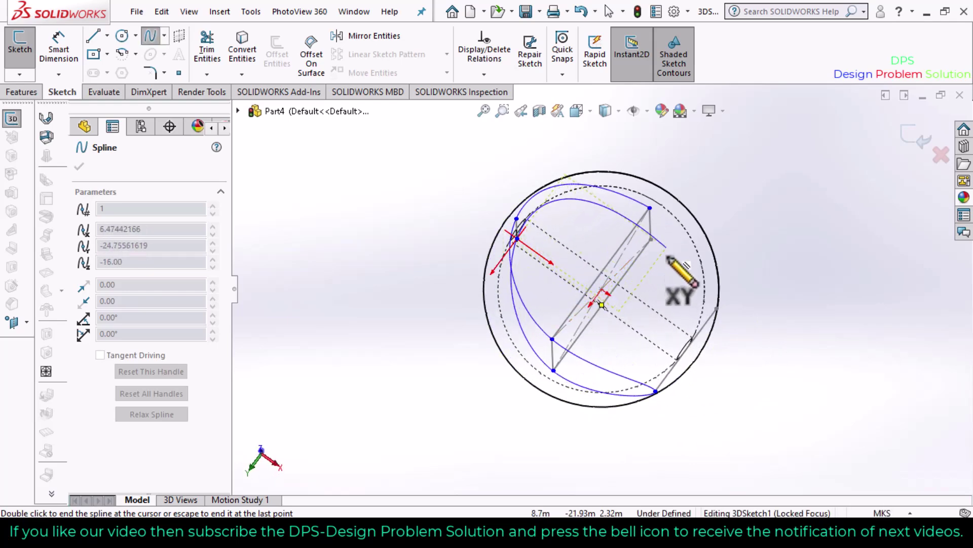
mouse_move(698, 284)
middle_mouse_down()
mouse_move(637, 322)
mouse_move(662, 370)
middle_mouse_up()
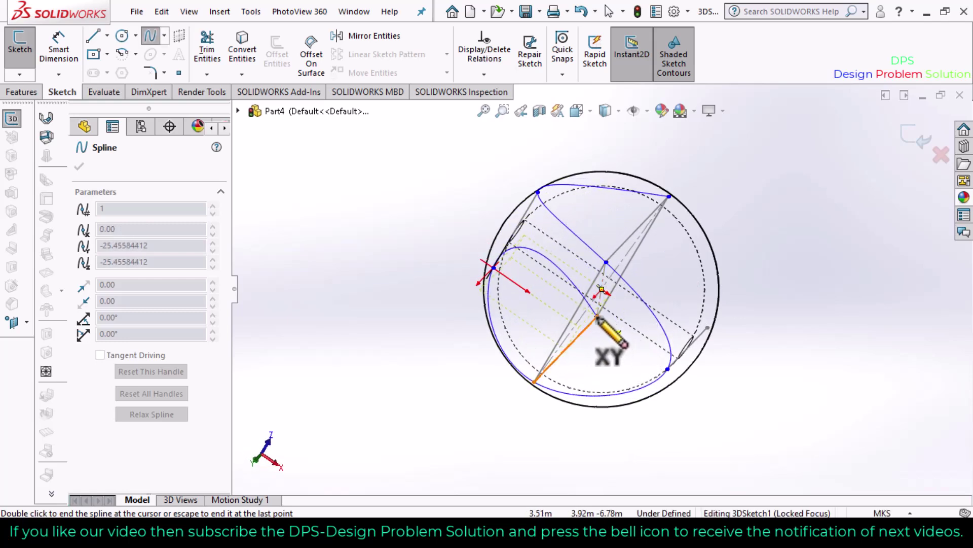
mouse_move(617, 337)
middle_mouse_down()
mouse_move(630, 387)
mouse_move(706, 374)
mouse_move(678, 409)
mouse_move(610, 386)
mouse_move(635, 348)
middle_mouse_up()
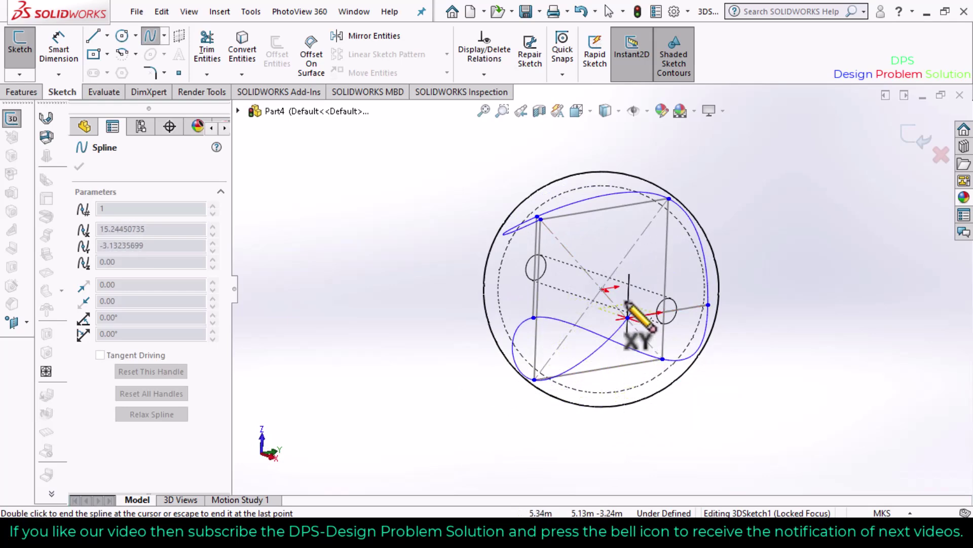
mouse_move(628, 318)
middle_mouse_down()
mouse_move(598, 381)
mouse_move(531, 265)
mouse_move(697, 322)
mouse_move(806, 279)
mouse_move(842, 299)
middle_mouse_up()
double_click(530, 265)
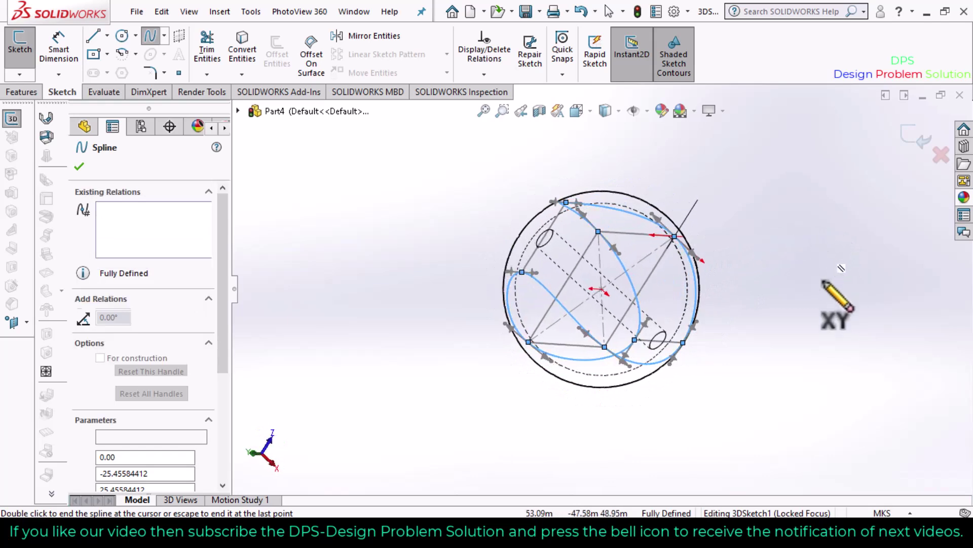
key("Escape")
left_click(917, 145)
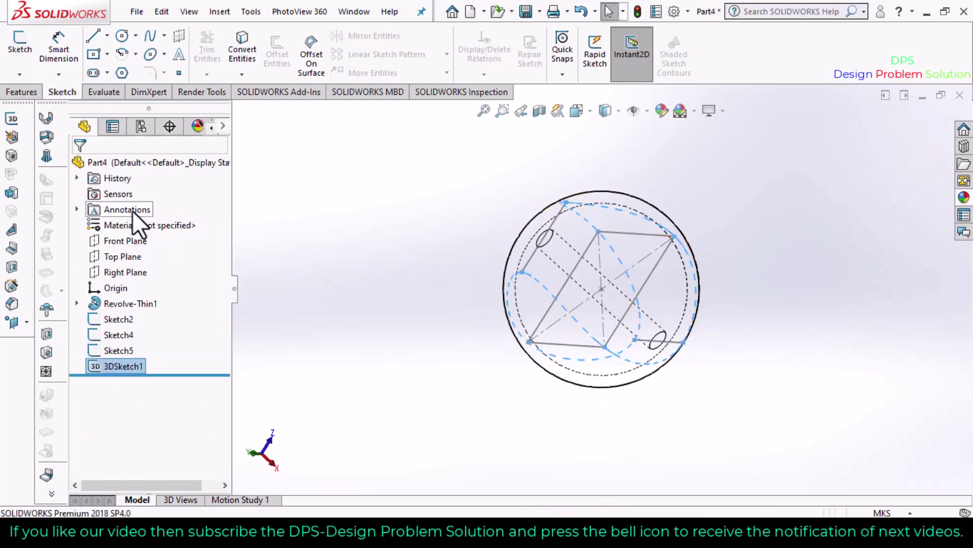
Start a Front Plane sketch with a small circle centred on the seam curve's endpoint.
left_click(126, 242)
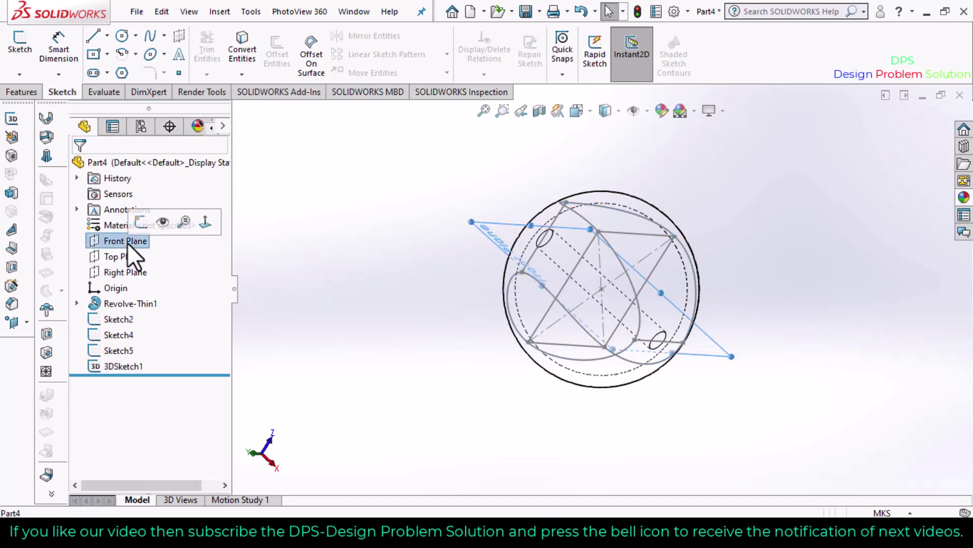
left_click(205, 222)
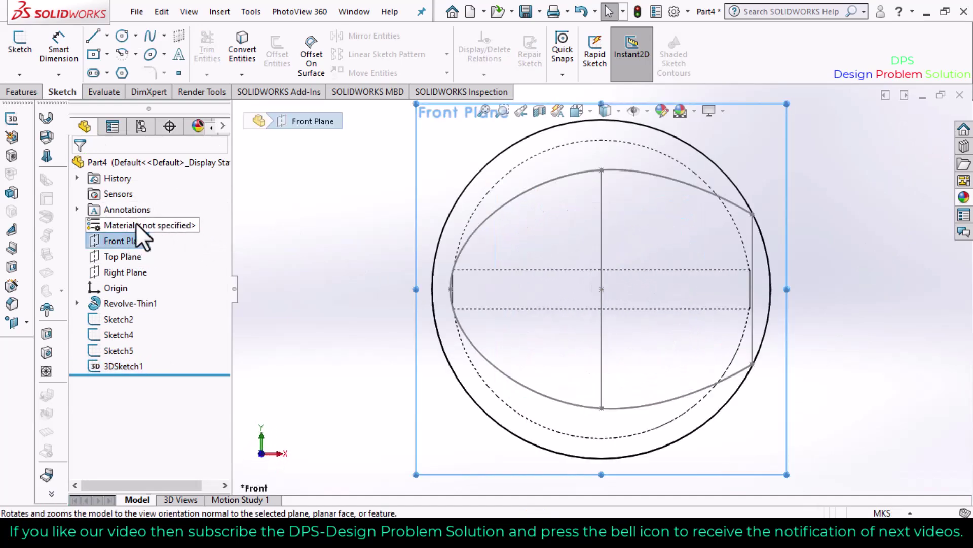
left_click(22, 49)
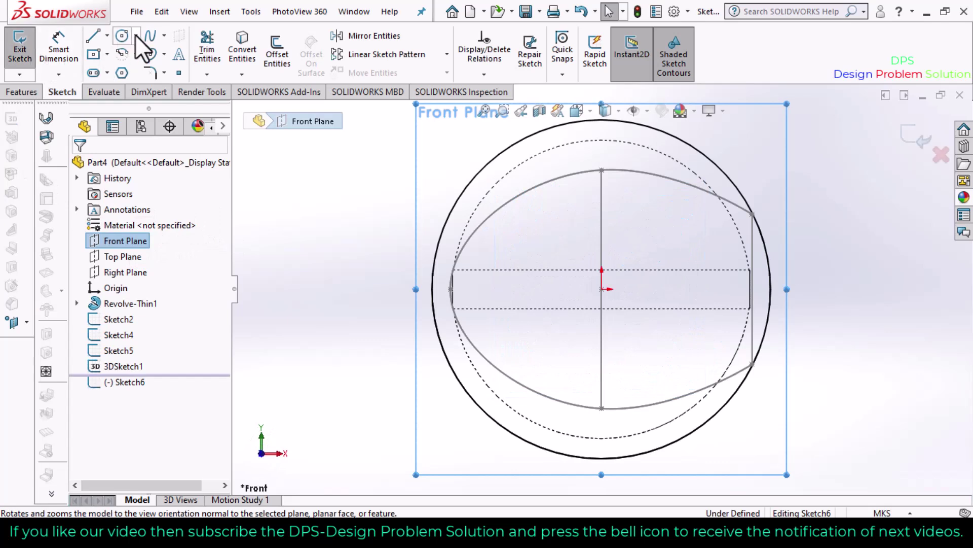
left_click(123, 35)
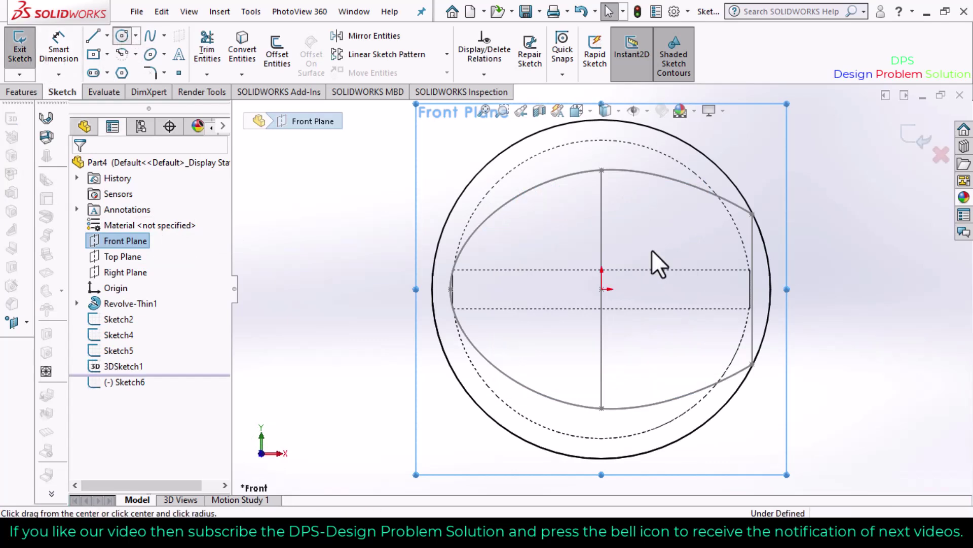
left_click(752, 214)
left_click(765, 204)
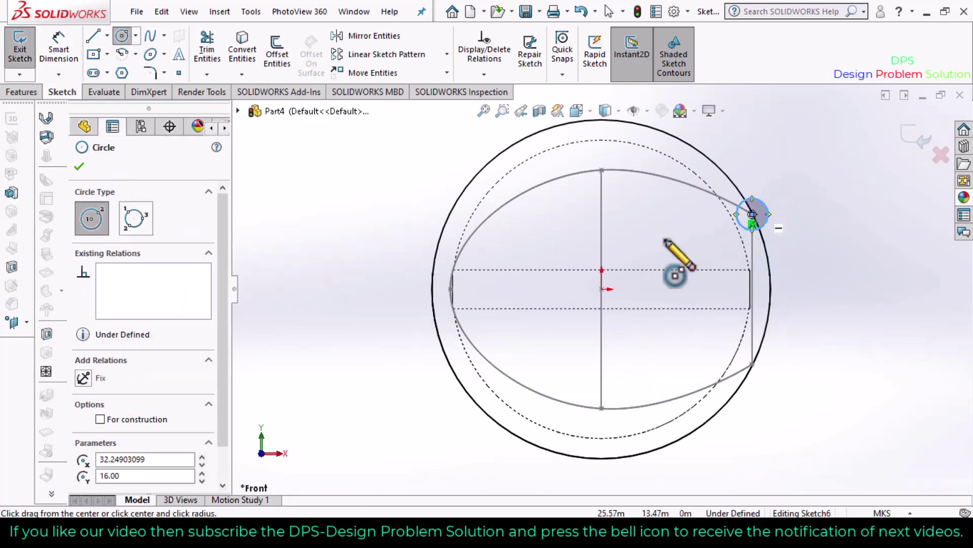
Dimension the circle to a 3.00 diameter and exit Sketch6.
left_click(77, 52)
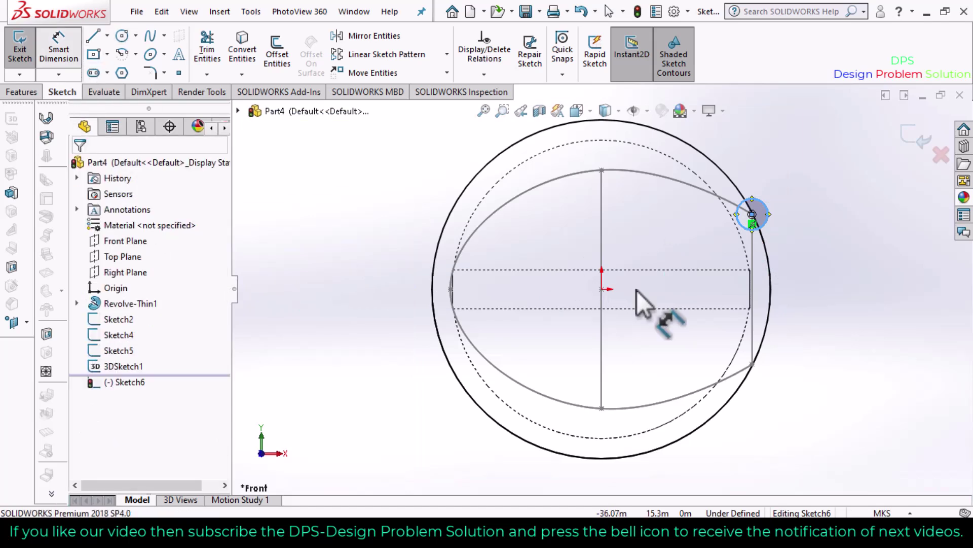
left_click(778, 206)
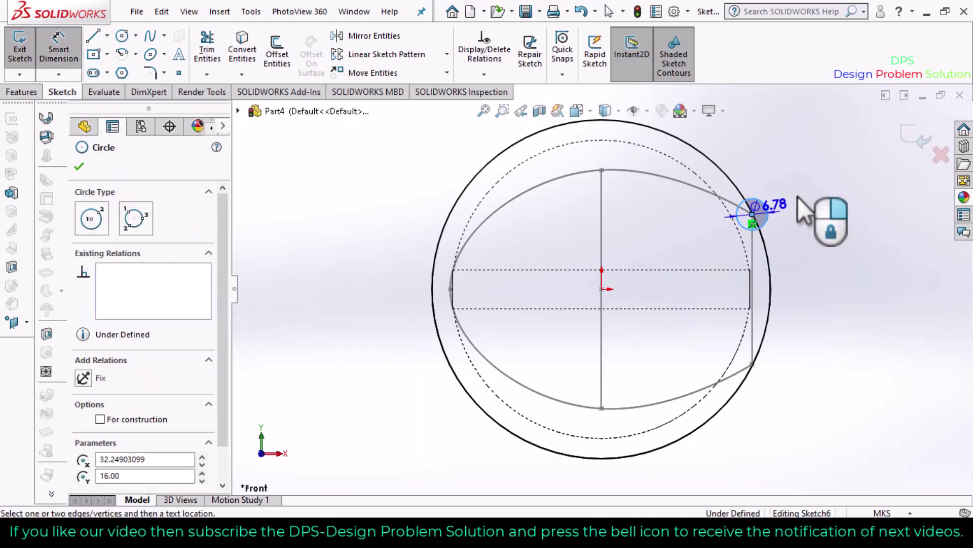
left_click(768, 176)
type("3cm")
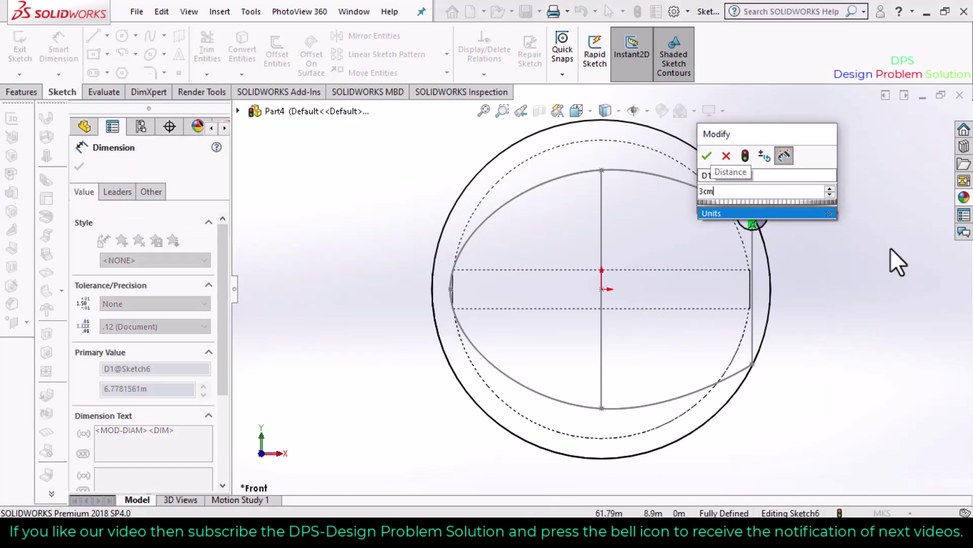
key("BackSpace")
key("BackSpace")
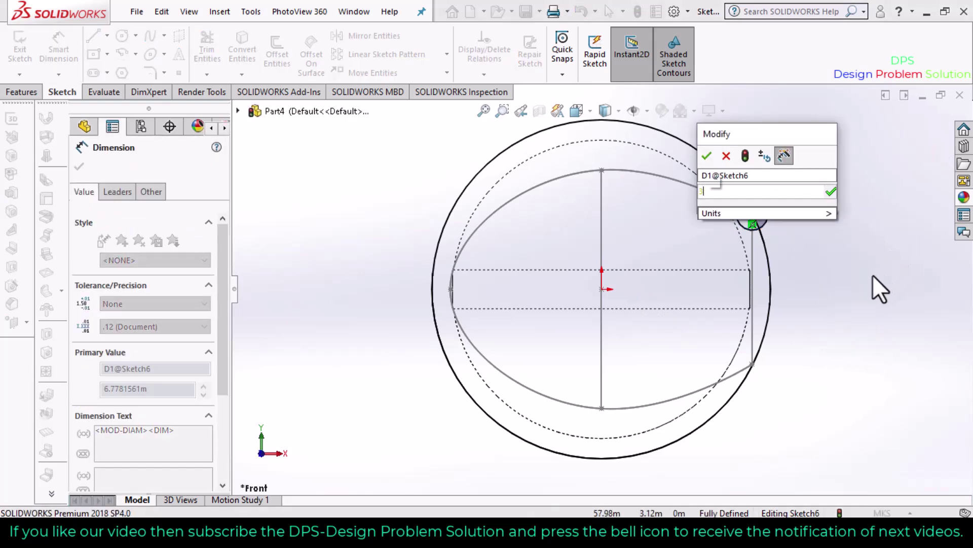
key("Return")
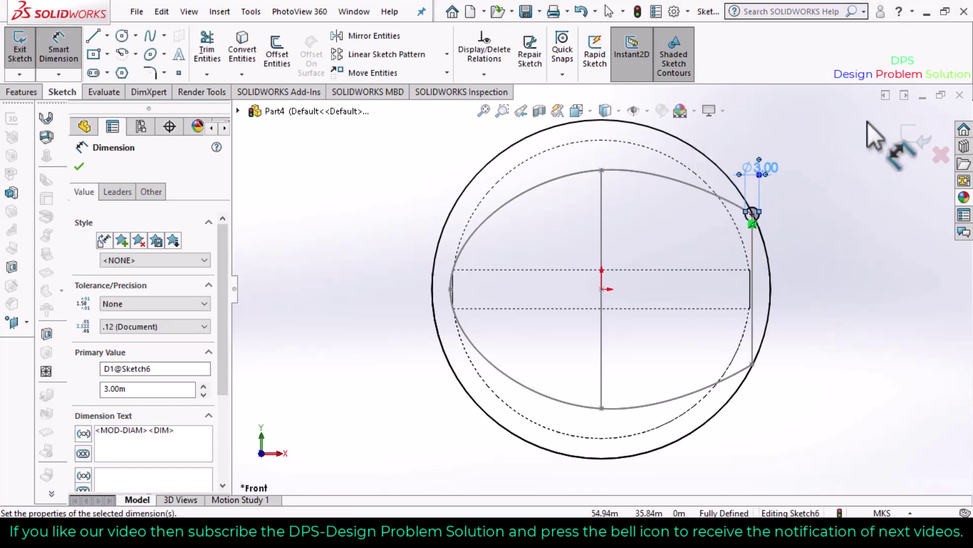
left_click(919, 144)
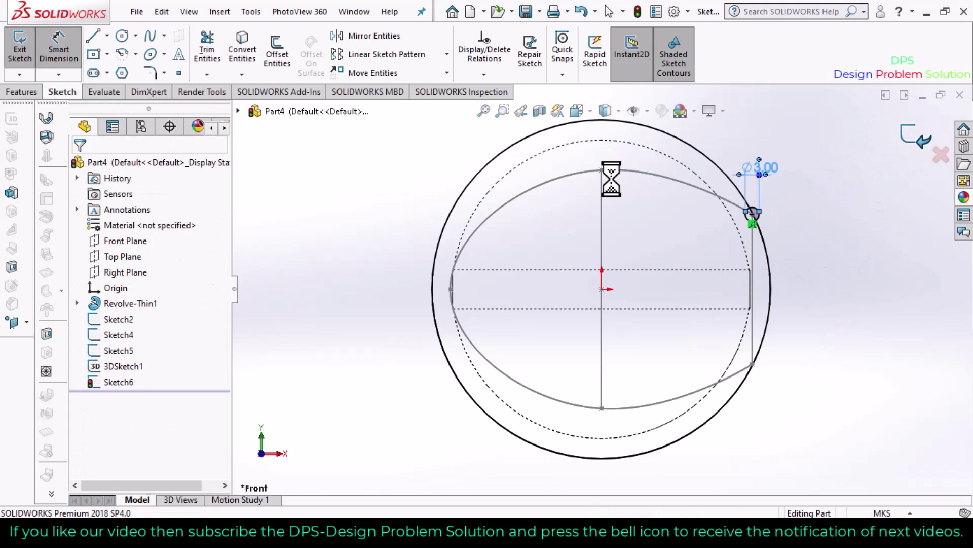
Sweep-cut the Sketch6 circle along the 3DSketch1 seam curve to create Cut-Sweep1.
left_click(21, 92)
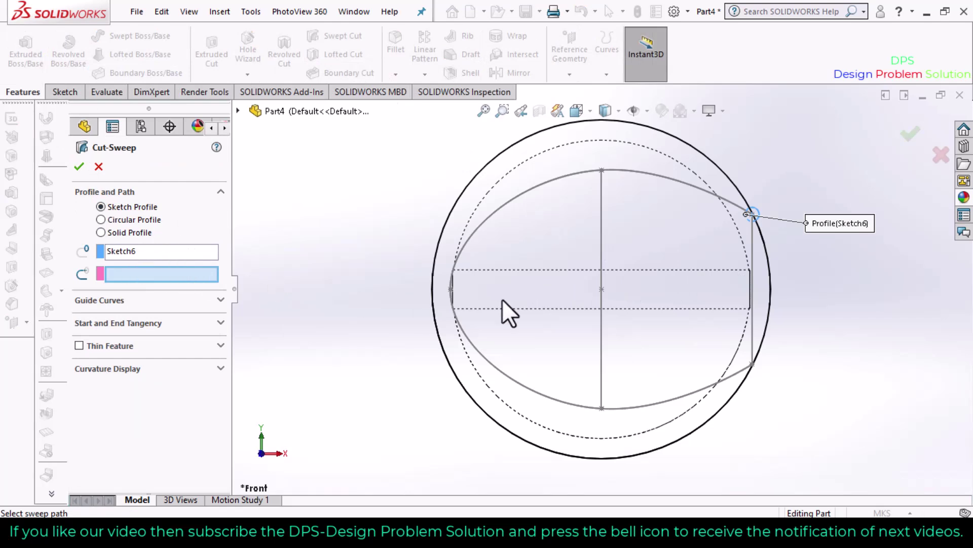
left_click(148, 273)
left_click(546, 186)
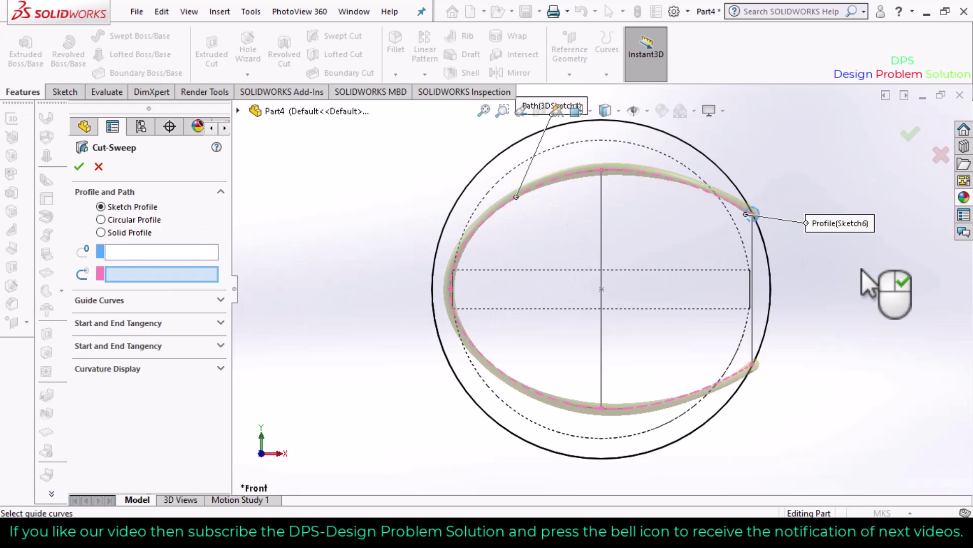
middle_click_drag(858, 282, 771, 456)
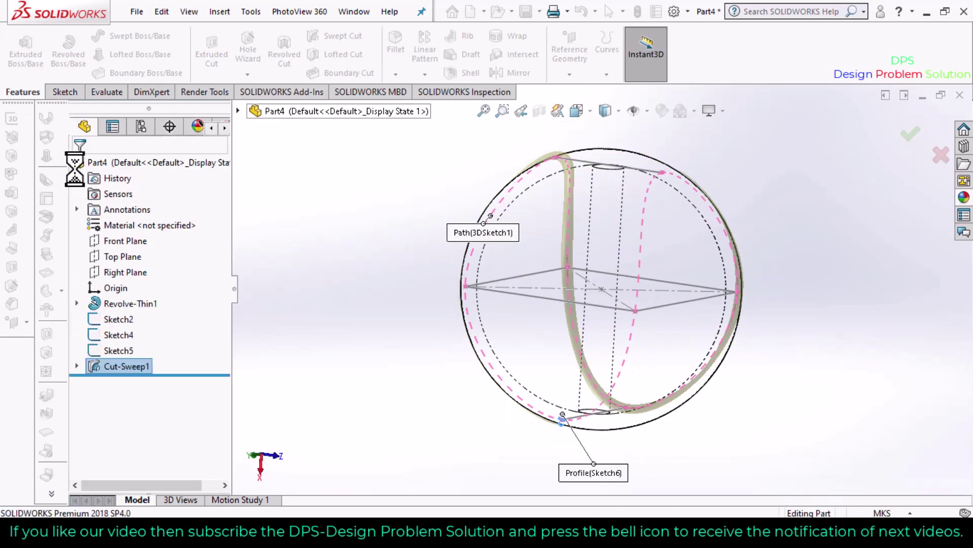
middle_click_drag(257, 234, 553, 177)
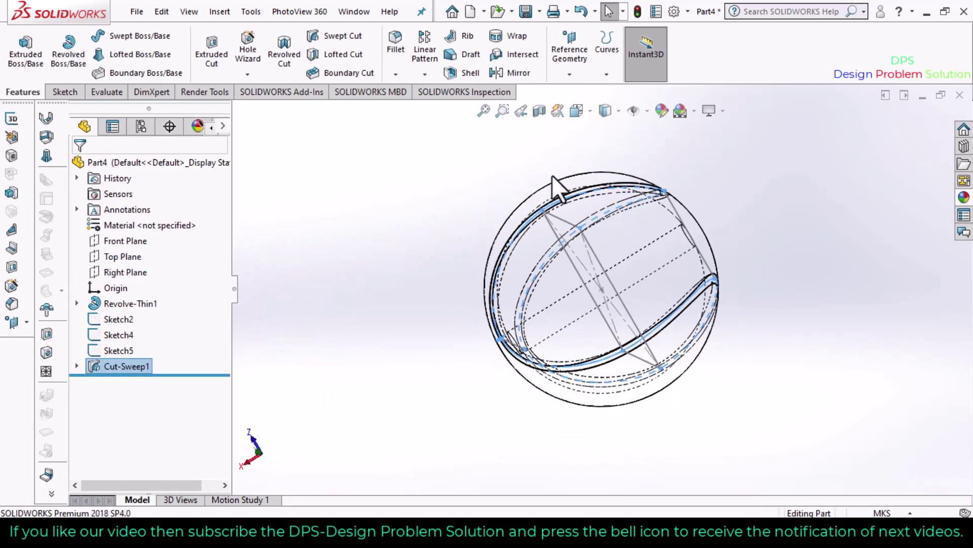
Switch the model display to Shaded With Edges.
left_click(611, 113)
left_click(614, 132)
mouse_move(686, 178)
middle_mouse_down()
mouse_move(615, 174)
mouse_move(511, 341)
mouse_move(591, 395)
mouse_move(523, 348)
mouse_move(501, 266)
mouse_move(645, 331)
mouse_move(528, 217)
mouse_move(552, 218)
mouse_move(524, 224)
mouse_move(512, 278)
mouse_move(549, 218)
mouse_move(598, 197)
mouse_move(507, 223)
mouse_move(497, 245)
mouse_move(603, 188)
mouse_move(617, 161)
mouse_move(526, 211)
mouse_move(654, 325)
mouse_move(512, 348)
mouse_move(591, 212)
middle_mouse_up()
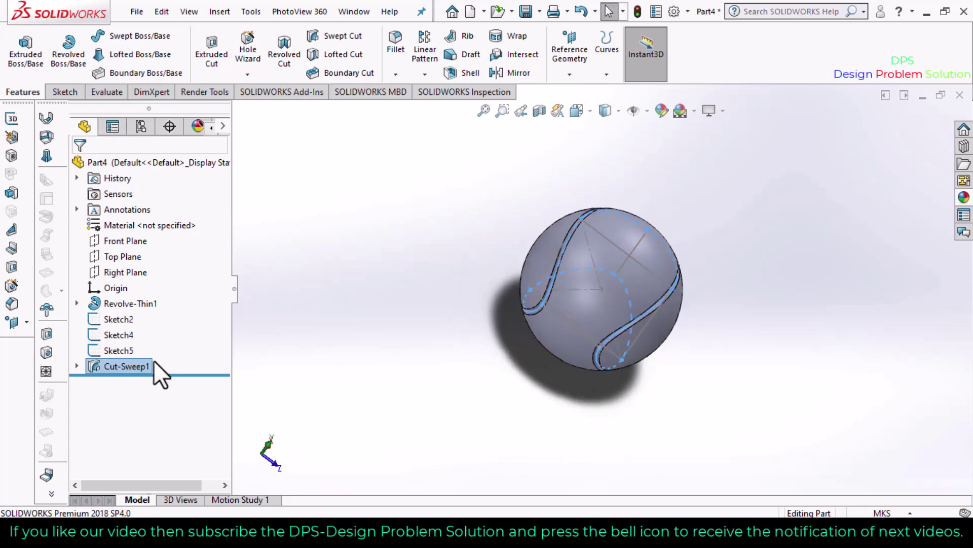
Hide Sketch2, Sketch4 and Sketch5 so only the grooved sphere shows.
mouse_move(153, 348)
left_mouse_down()
mouse_move(138, 350)
mouse_move(105, 319)
left_mouse_up()
right_click(105, 319)
left_click(117, 296)
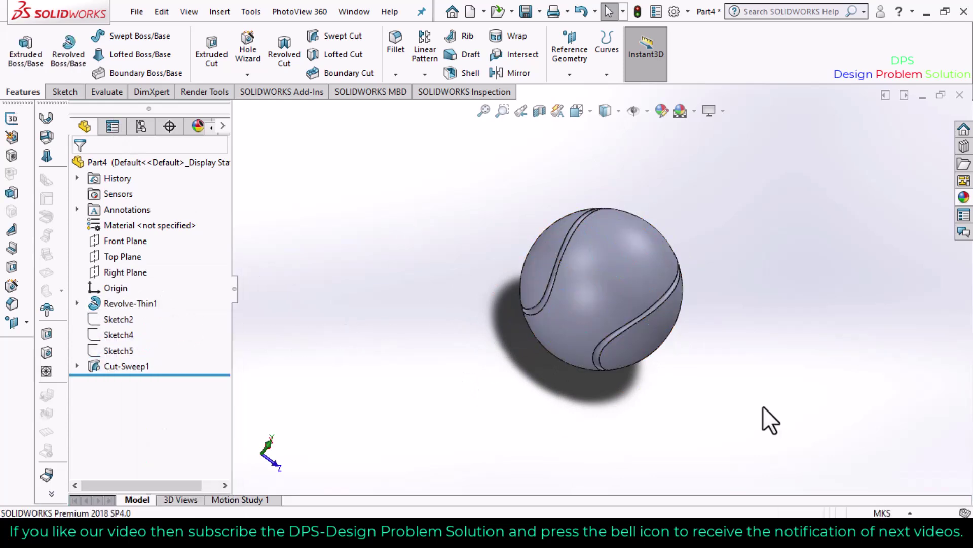
middle_click_drag(762, 407, 753, 387)
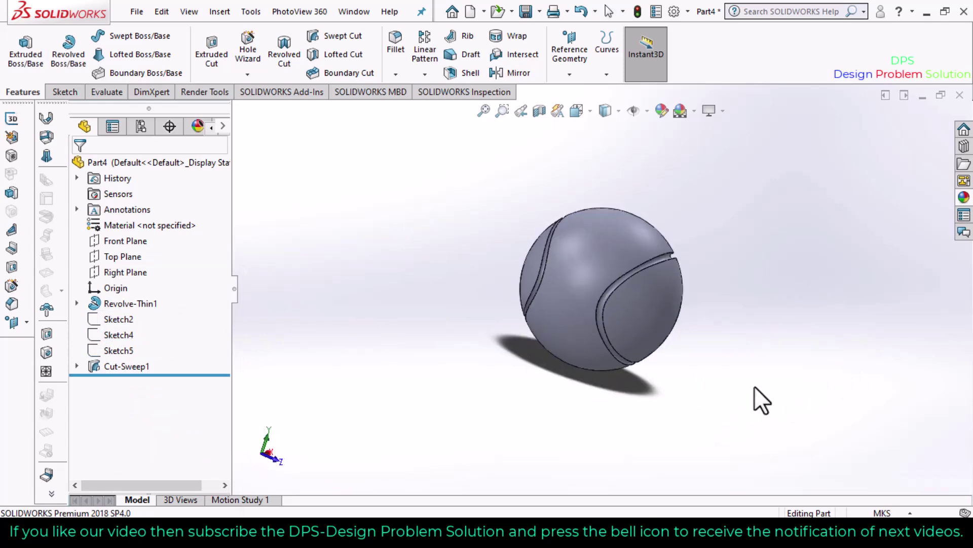
Apply the red LED appearance from Lights to one face of the ball.
left_click(964, 199)
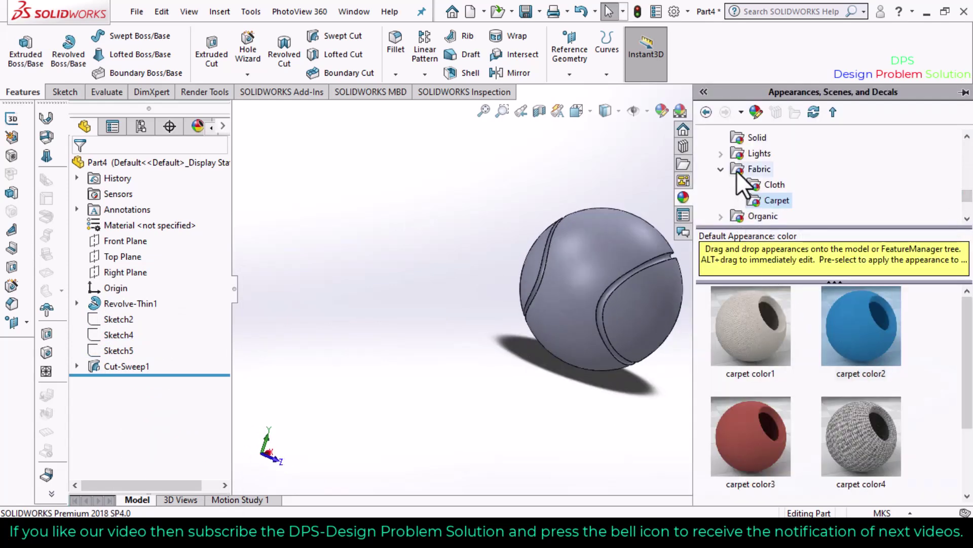
left_click(721, 153)
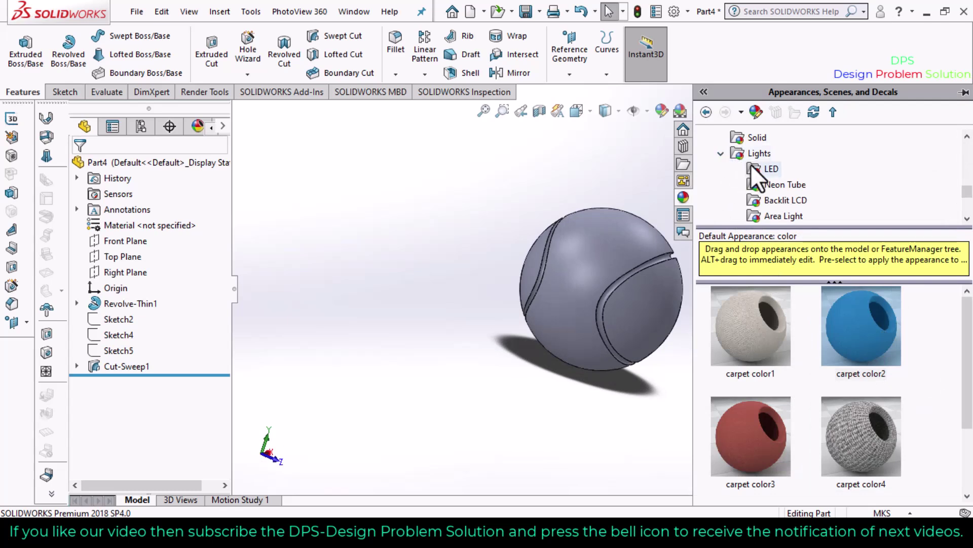
scroll(774, 187, "down", 1)
scroll(771, 182, "up", 1)
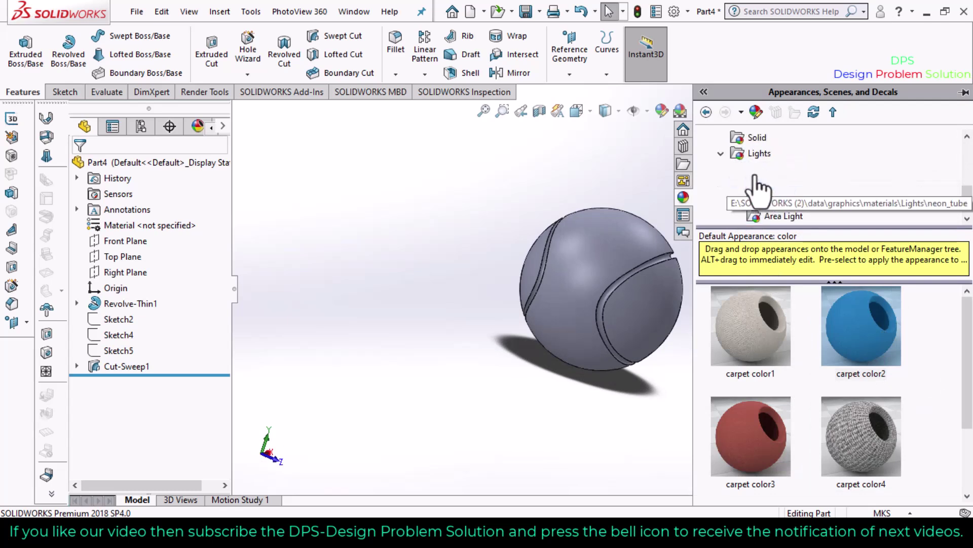
left_click(758, 169)
left_click_drag(777, 314, 601, 272)
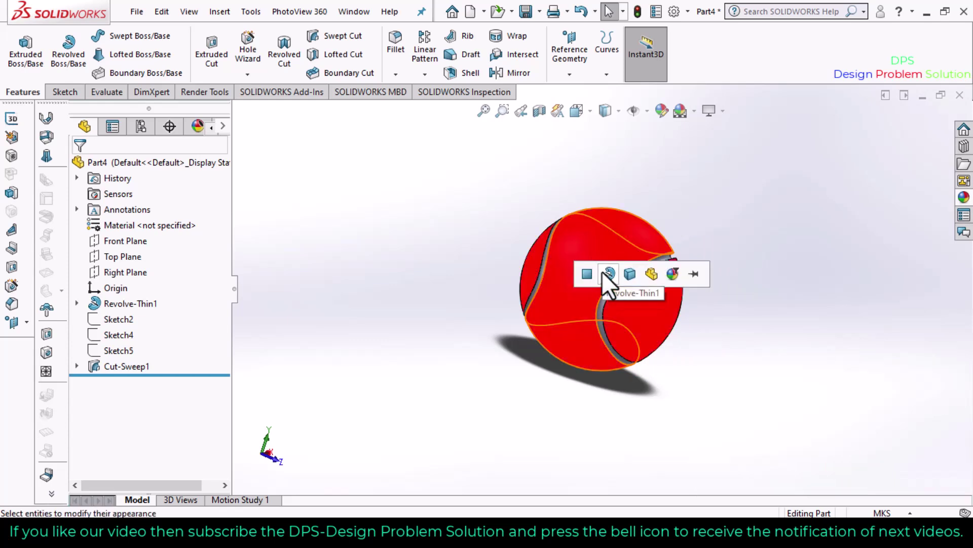
left_click(587, 274)
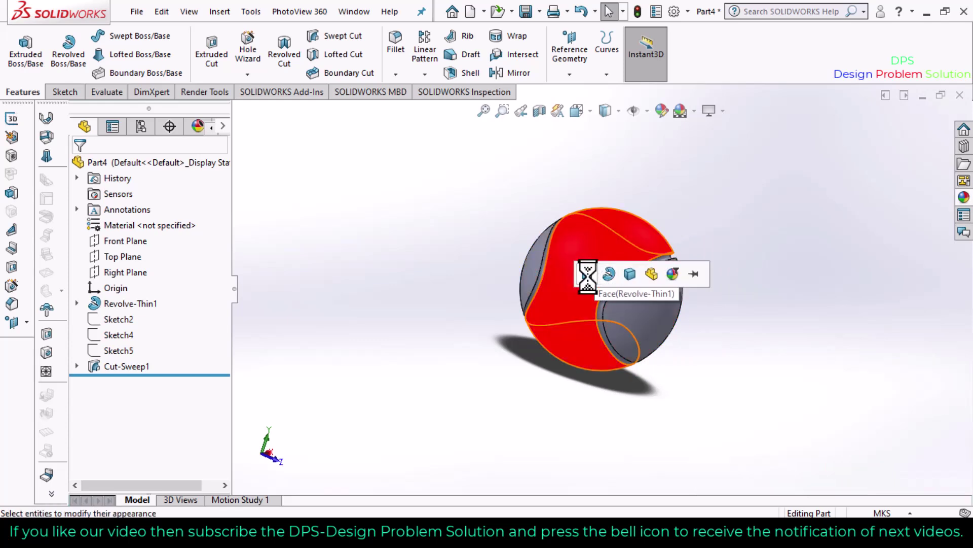
middle_click_drag(621, 308, 639, 374)
Apply the Solid Blue appearance to the rest of the ball body.
scroll(637, 326, "down", 5)
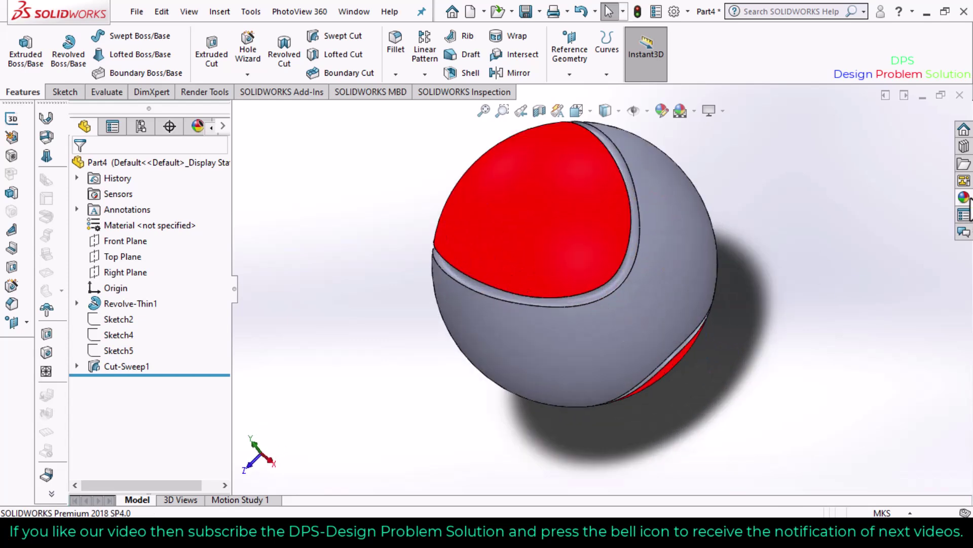
left_click(965, 199)
left_click(737, 140)
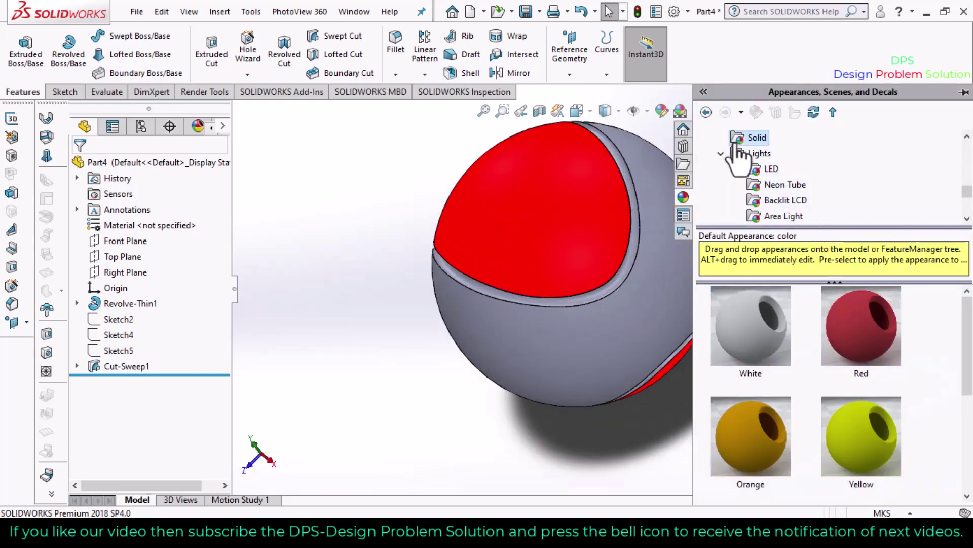
scroll(851, 388, "down", 3)
left_click_drag(862, 365, 570, 478)
mouse_move(722, 418)
middle_mouse_down()
mouse_move(771, 341)
mouse_move(854, 374)
mouse_move(724, 328)
mouse_move(712, 413)
middle_mouse_up()
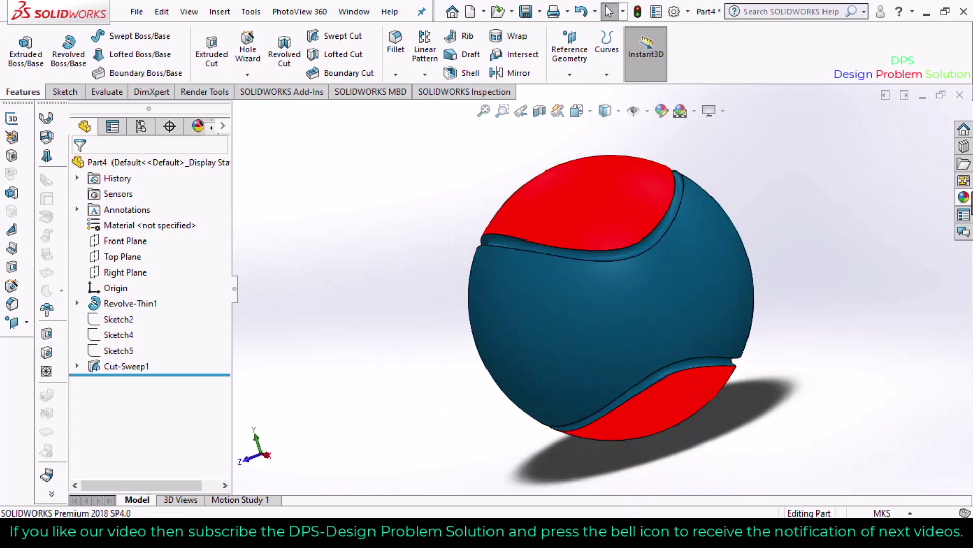
Apply white high gloss plastic to the seam groove face only.
left_click(964, 198)
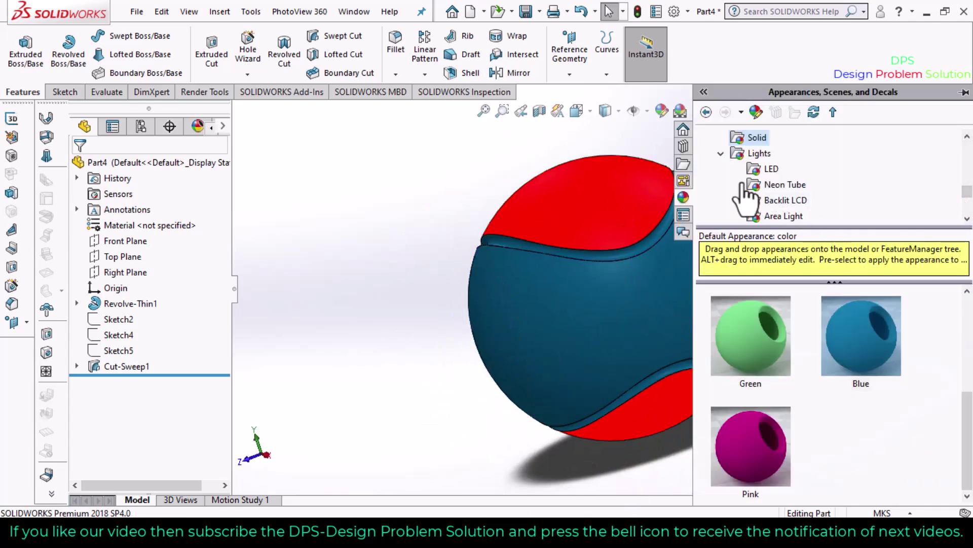
scroll(741, 193, "up", 3)
scroll(735, 192, "up", 1)
scroll(735, 167, "up", 4)
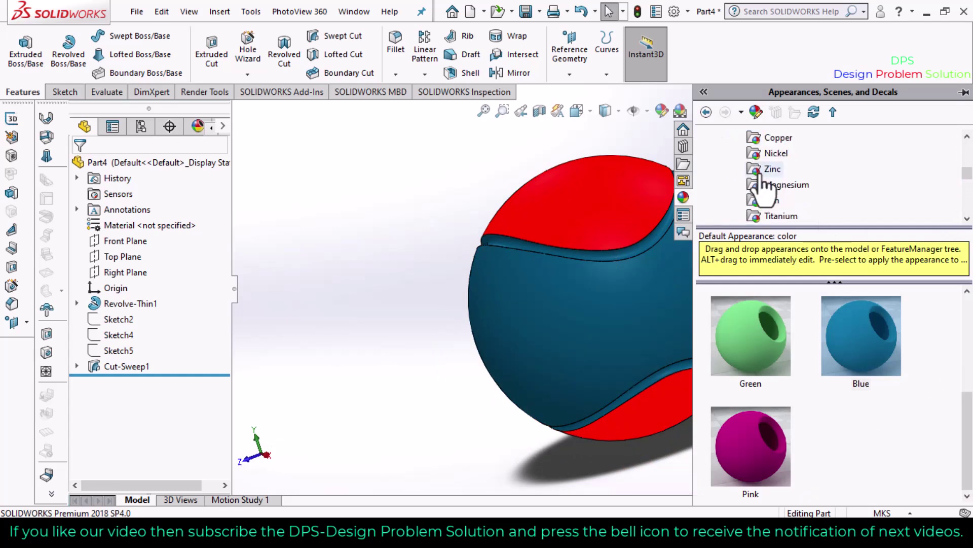
scroll(756, 175, "up", 4)
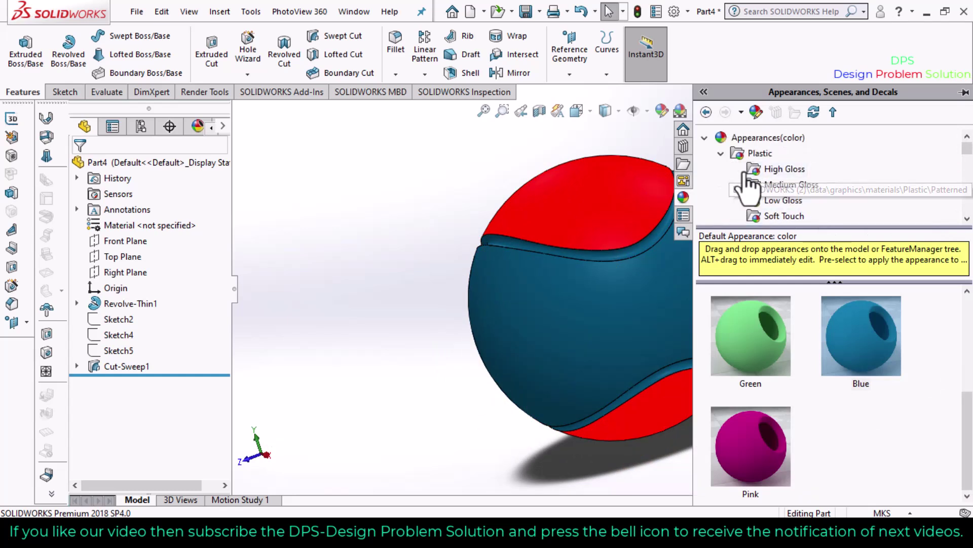
left_click(771, 171)
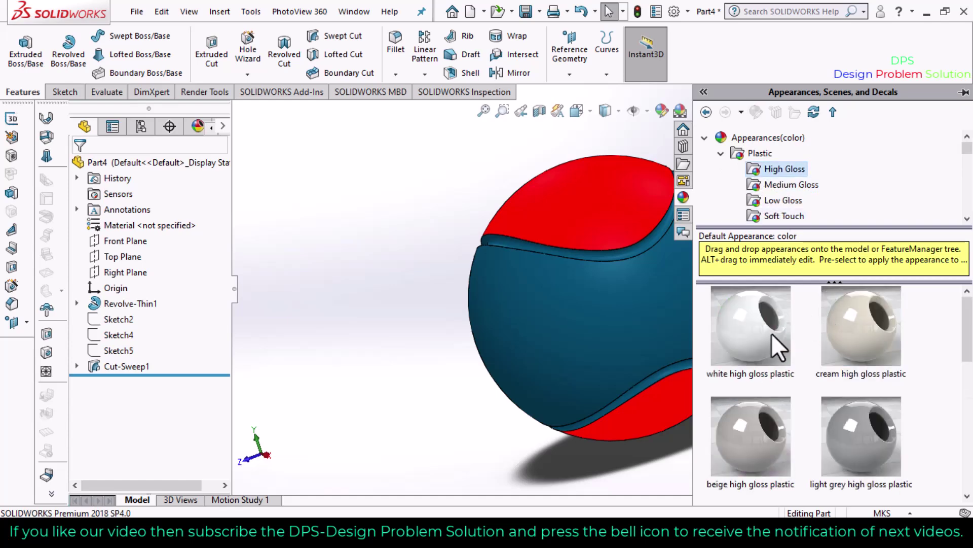
left_click_drag(772, 333, 639, 247)
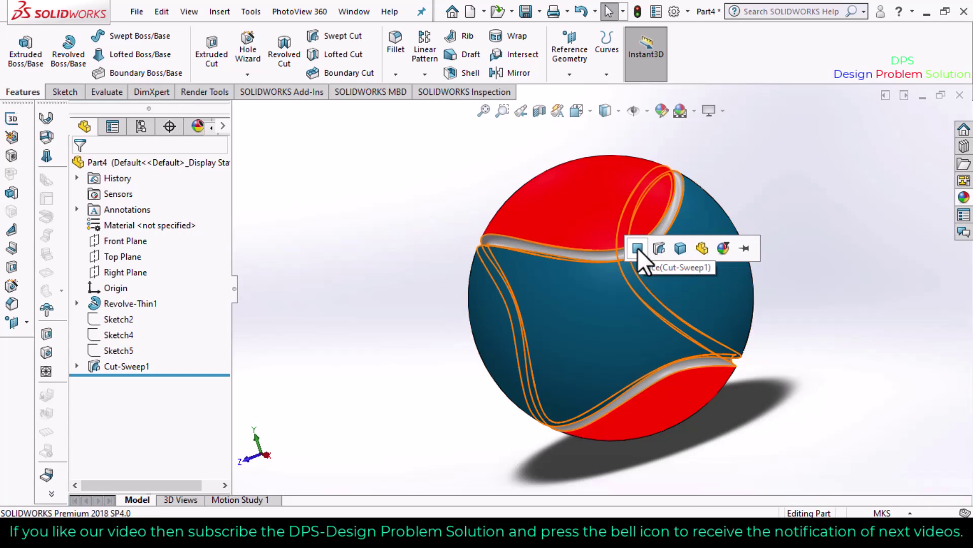
left_click(638, 247)
middle_click_drag(639, 253, 867, 411)
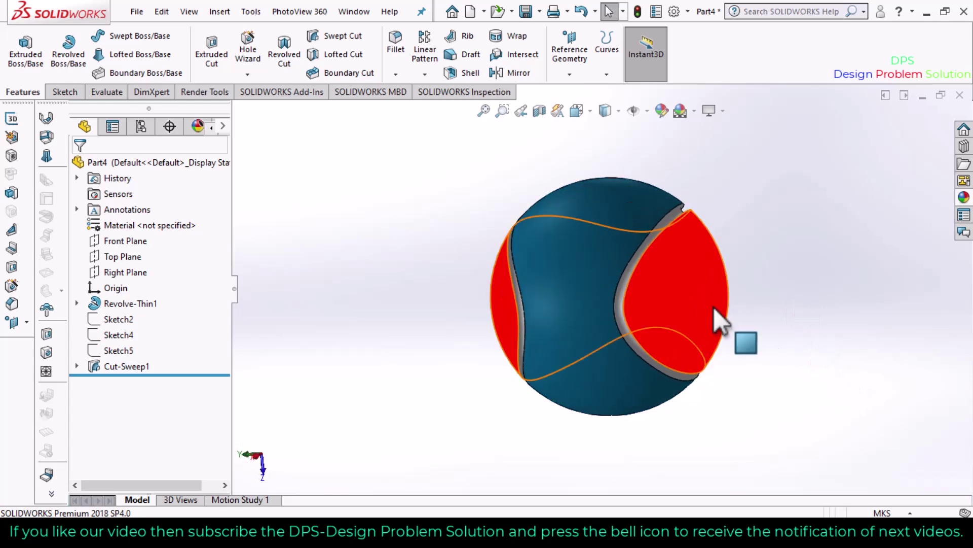
middle_click_drag(719, 319, 837, 218)
scroll(837, 218, "up", 1)
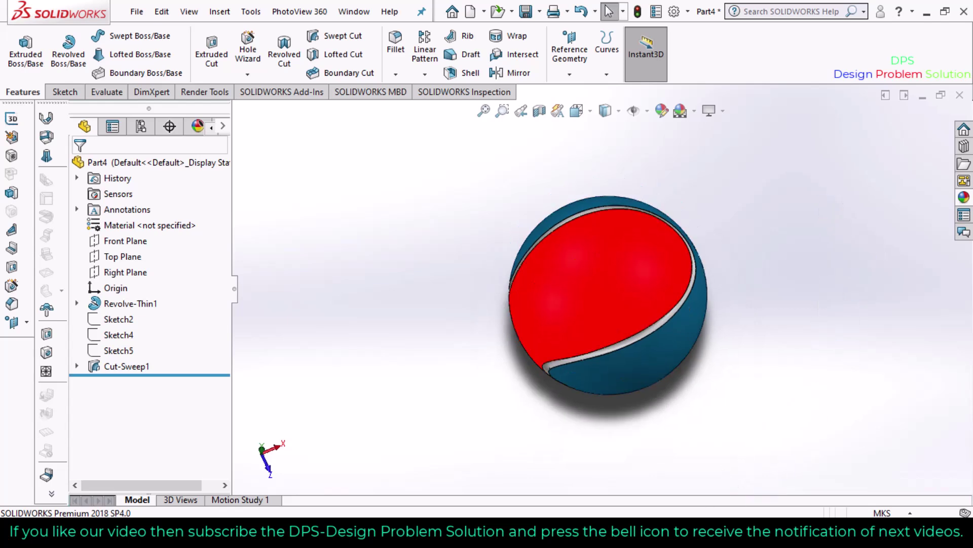